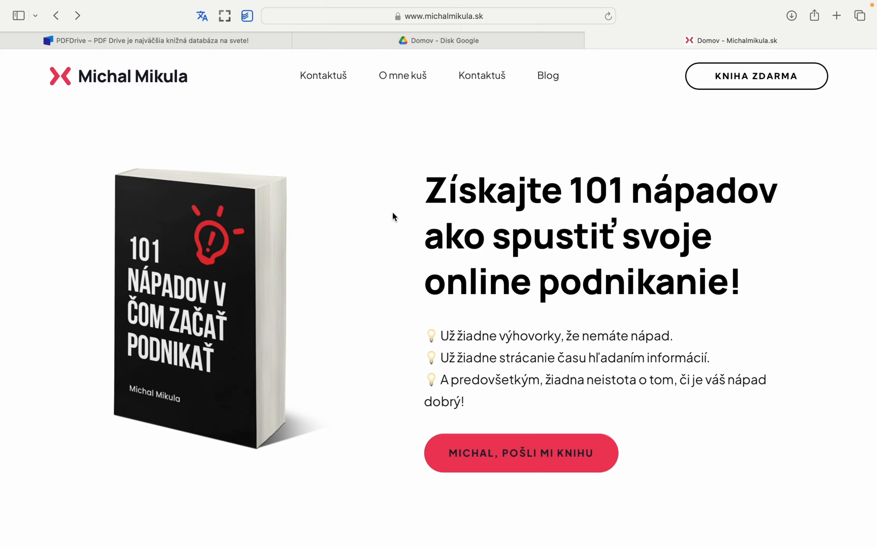
- Browse the popular books on PDFDrive.to and open the page of the $100M Offers book
left_click(202, 45)
scroll(346, 226, "down", 15)
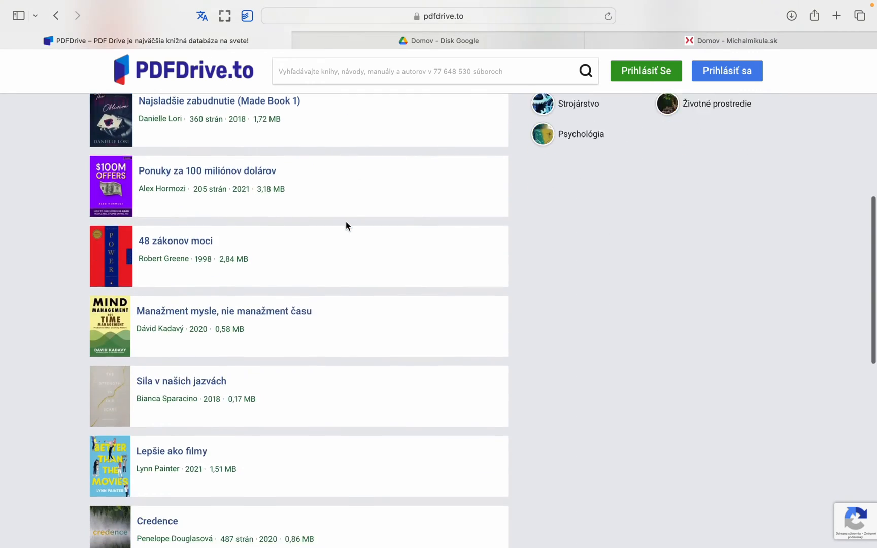
scroll(346, 225, "up", 15)
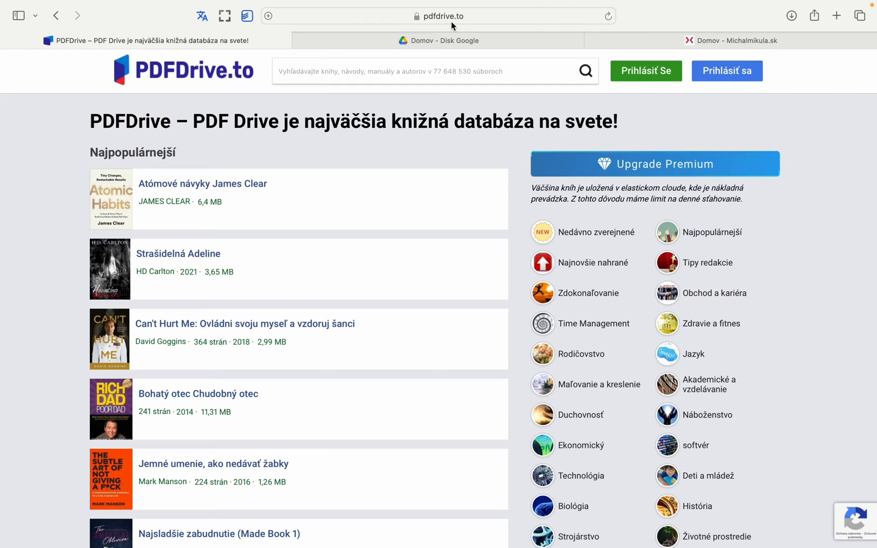
scroll(278, 255, "down", 3)
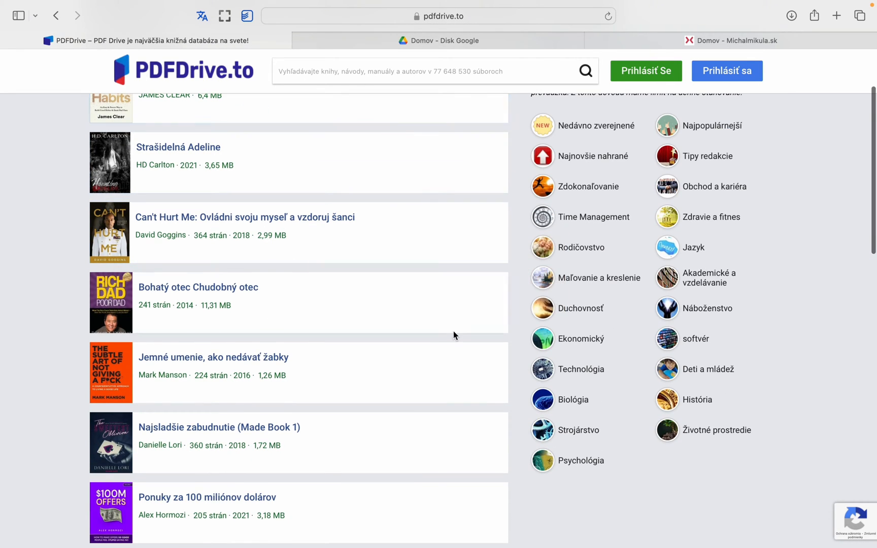
scroll(453, 332, "down", 8)
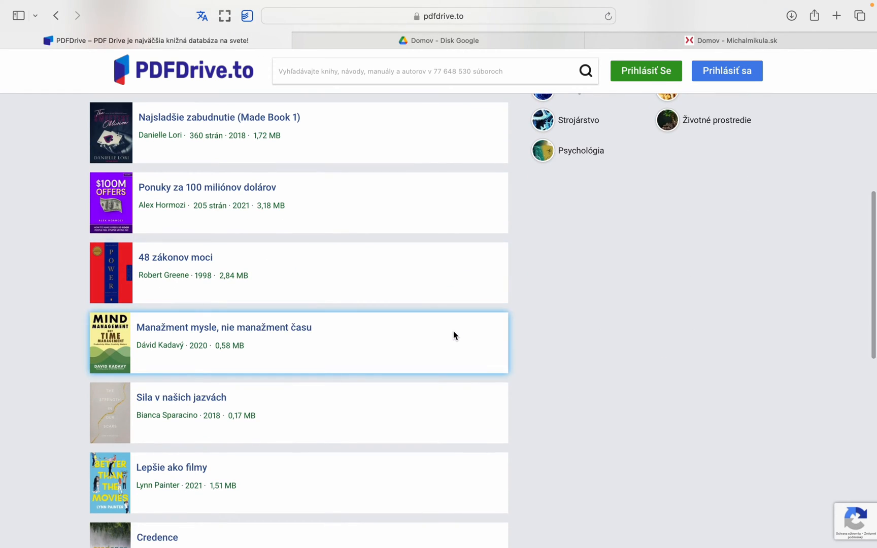
left_click(181, 192)
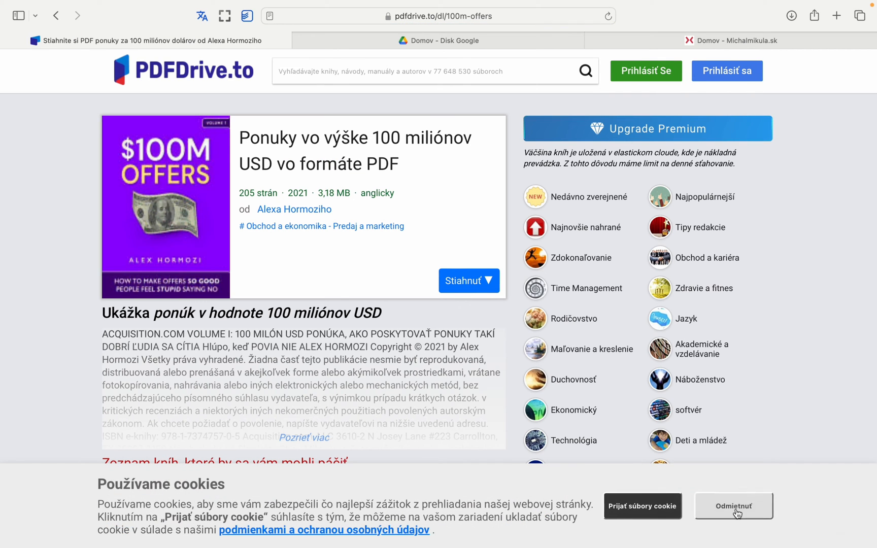
- Open the file download page for the $100M Offers book, declining the cookies on both pages
left_click(737, 515)
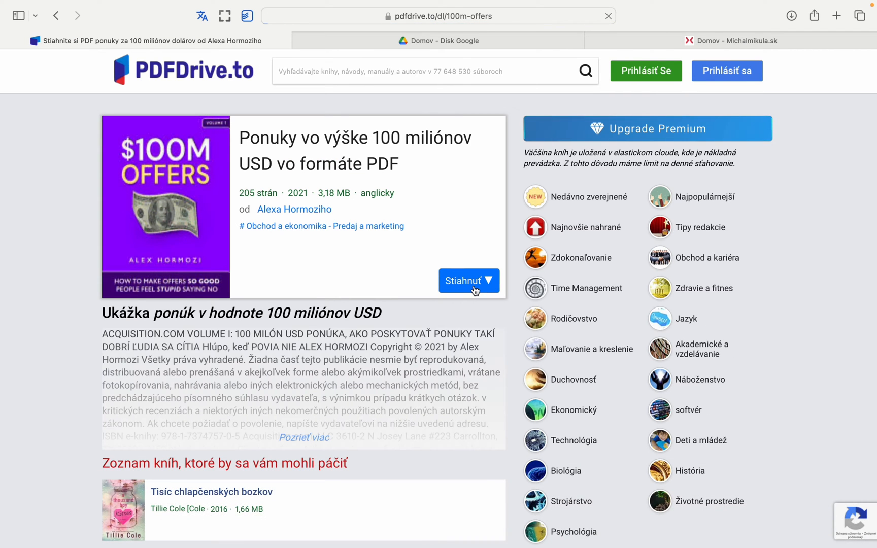
left_click(474, 287)
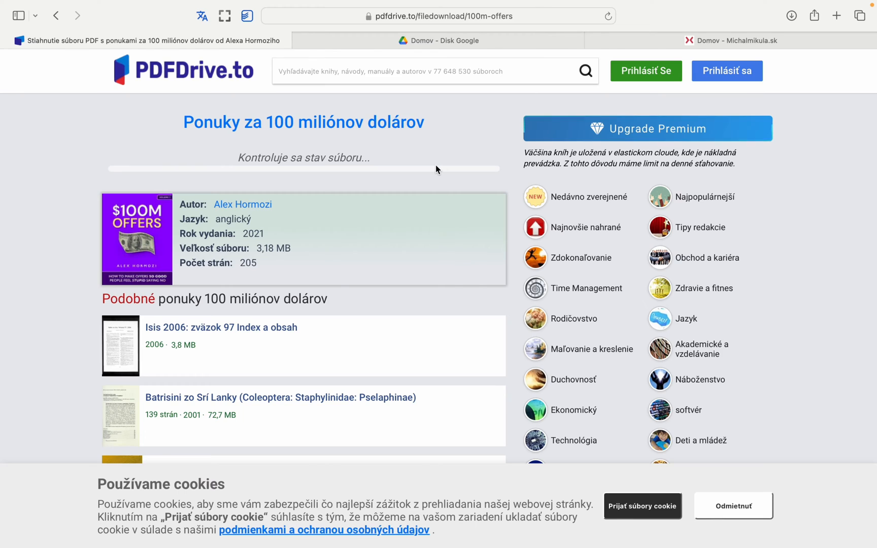
left_click(735, 507)
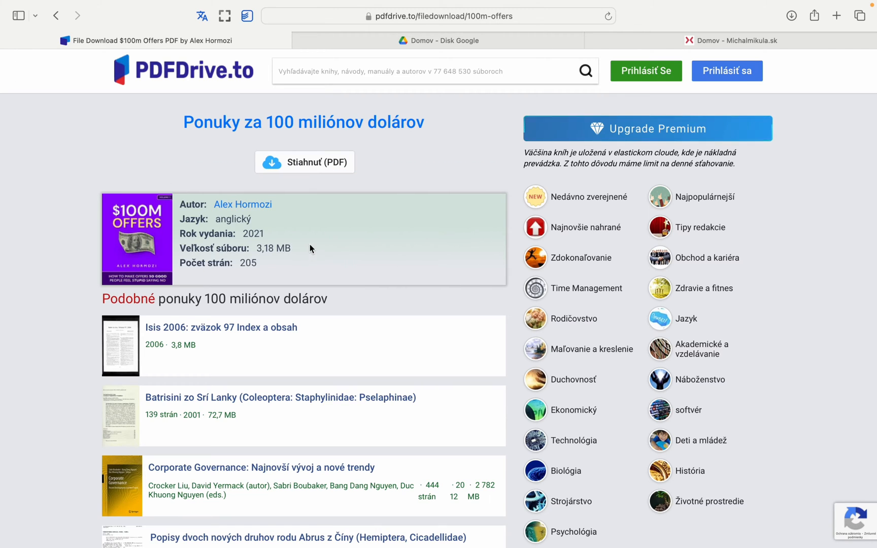
- Download the $100M Offers book as a PDF and close the advertising pages that open
left_click(310, 169)
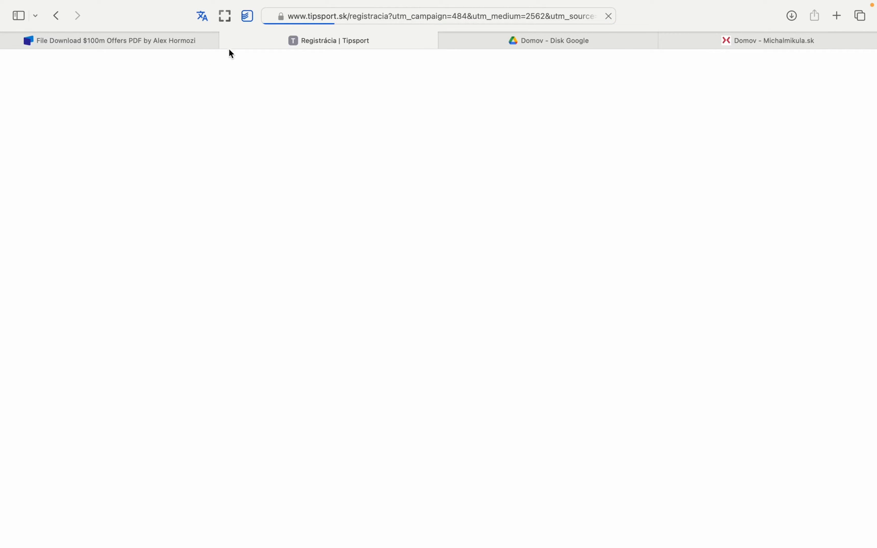
left_click(225, 40)
left_click(317, 171)
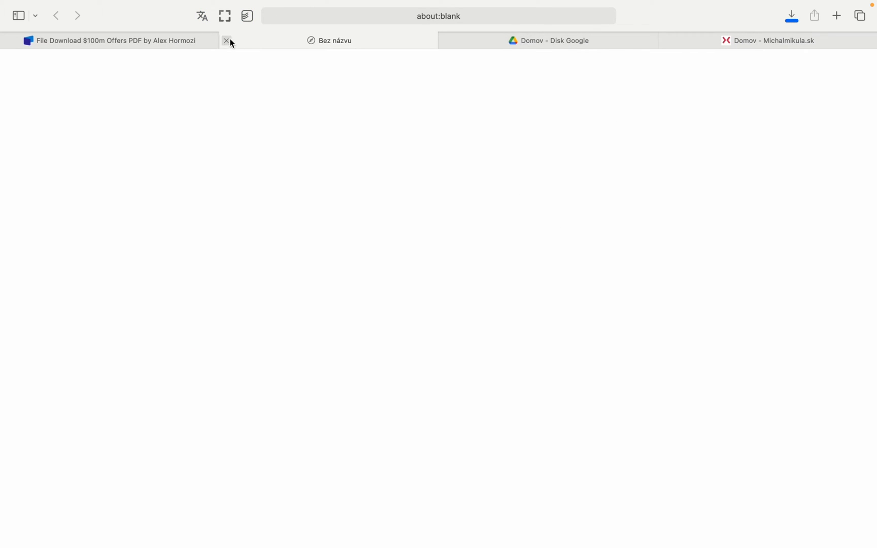
left_click(226, 41)
- Locate the downloaded $100m Offers.pdf in Finder and move it to the desktop, closing the leftover windows
left_click(792, 15)
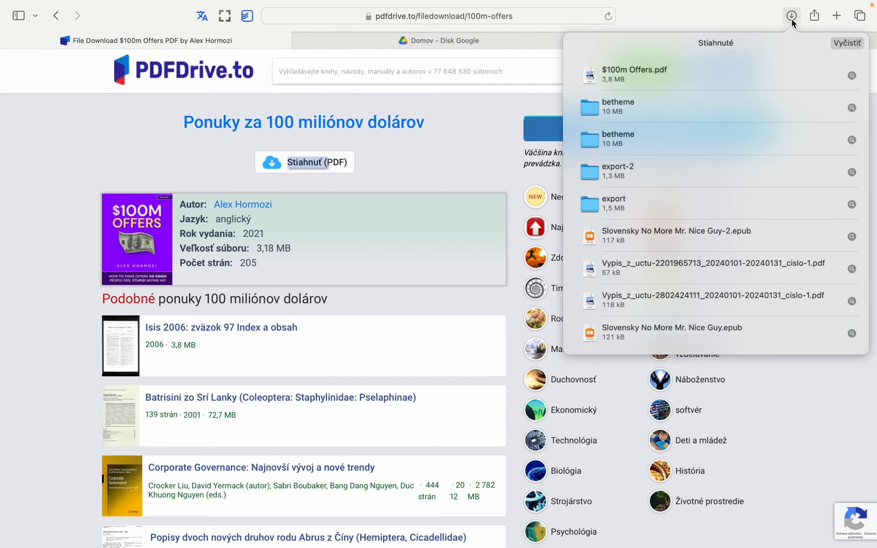
left_click(852, 75)
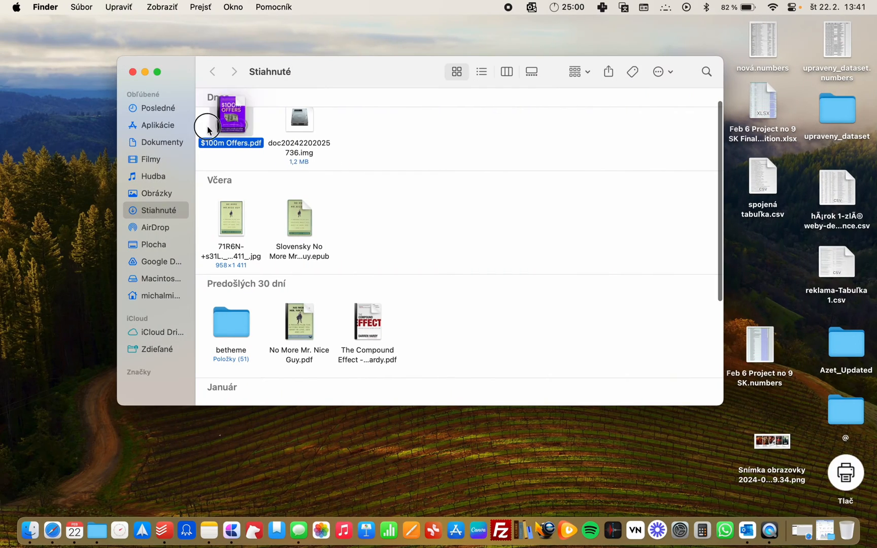
left_click_drag(207, 127, 85, 167)
left_click(133, 72)
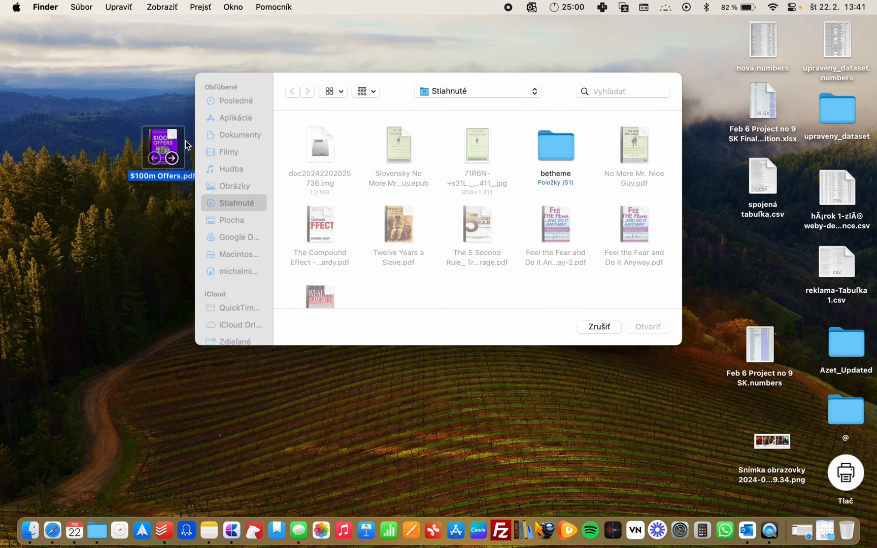
left_click(583, 329)
- Preview the first pages of $100m Offers.pdf on the desktop with Quick Look, then close it
left_click(164, 139)
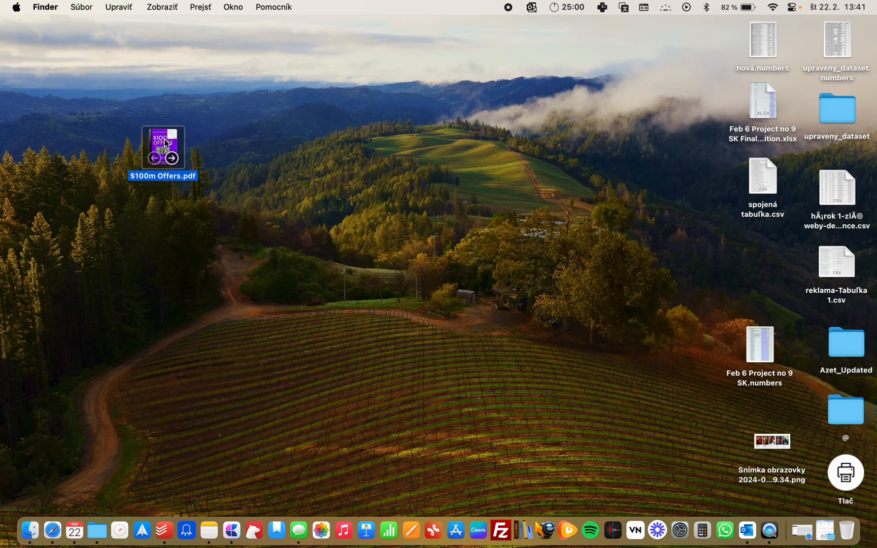
key("space")
left_click(632, 172)
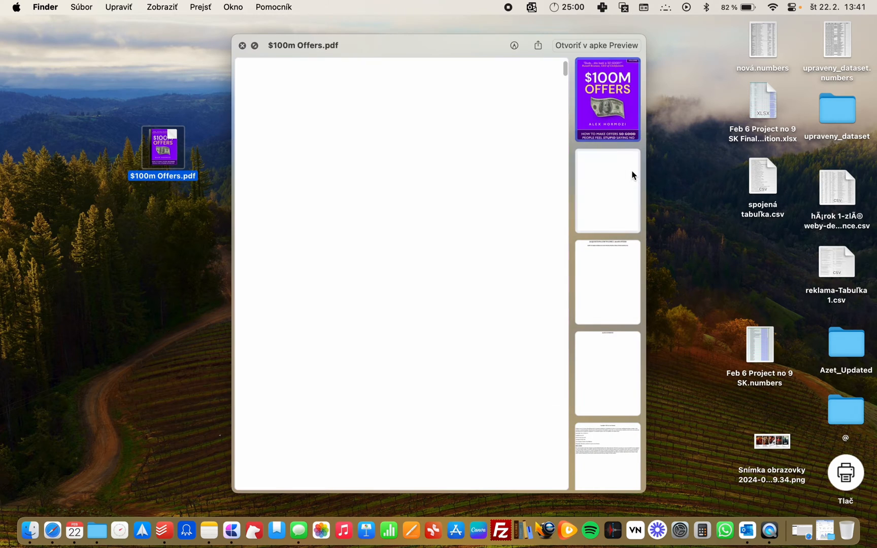
scroll(597, 231, "down", 4)
left_click(597, 231)
left_click(601, 286)
key("space")
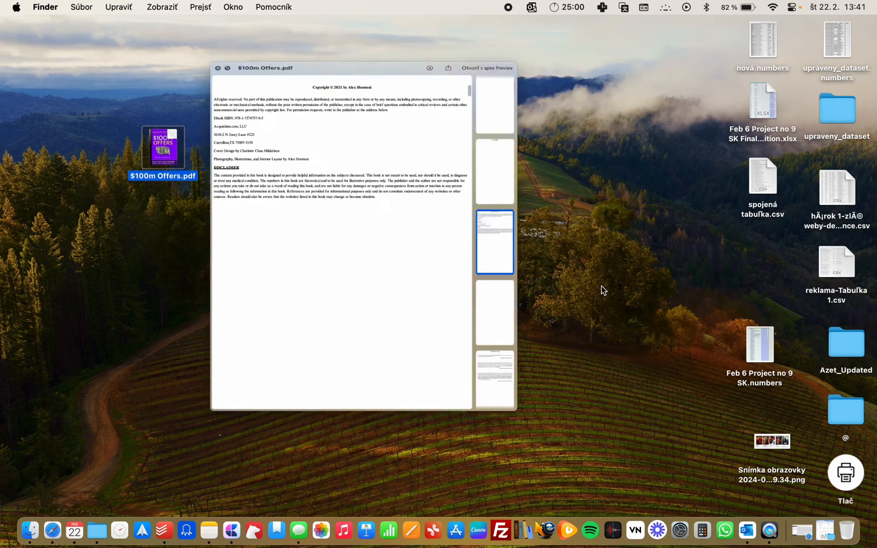
- Open $100m Offers.pdf in Preview, check that the text on page 13 can be selected, and close the document
double_click(175, 139)
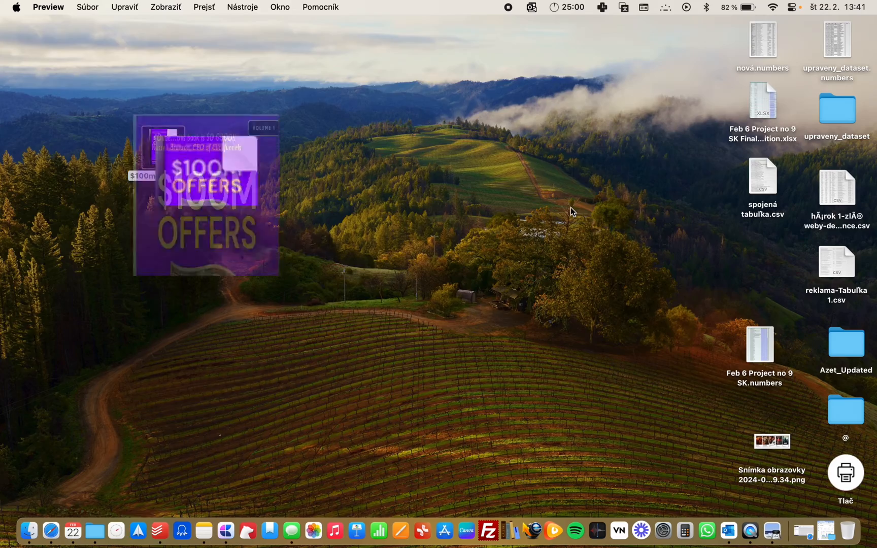
scroll(572, 212, "down", 5)
scroll(62, 378, "down", 6)
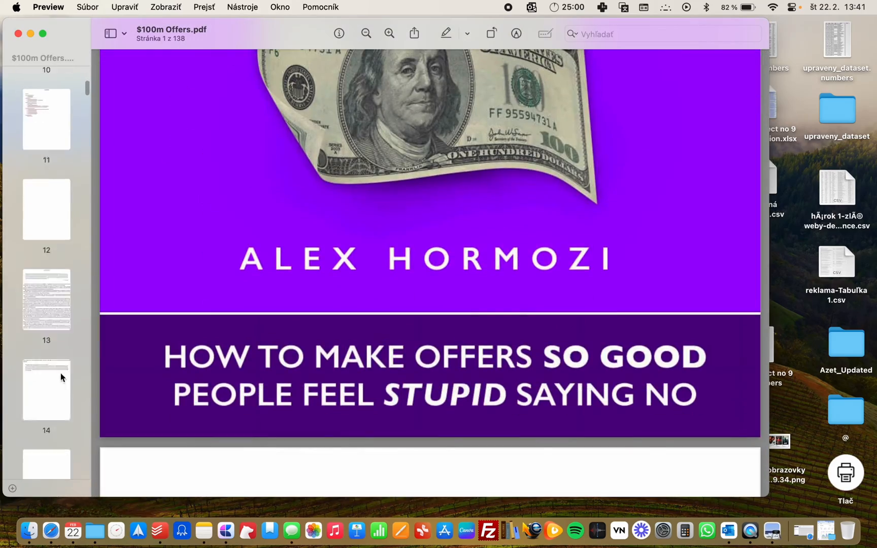
left_click(45, 272)
left_click_drag(145, 257, 459, 445)
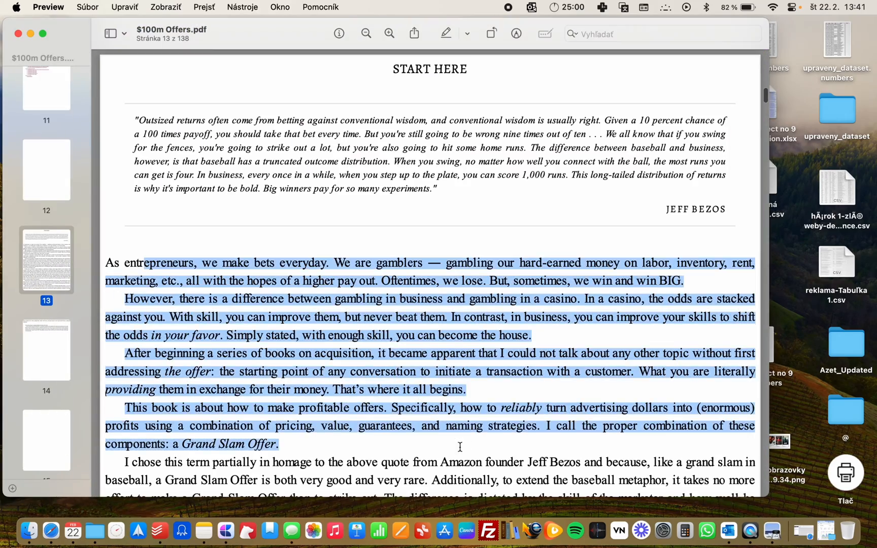
scroll(459, 335, "down", 3)
scroll(459, 335, "down", 10)
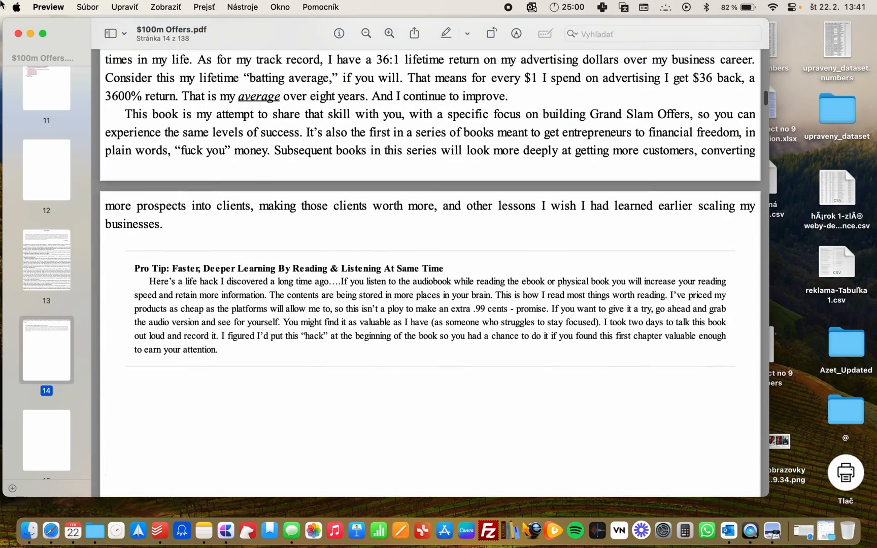
left_click(18, 33)
- Switch back to Safari, dismiss the downloads list and open translate.google.com in a new tab
left_click(333, 200)
key("ctrl+Right")
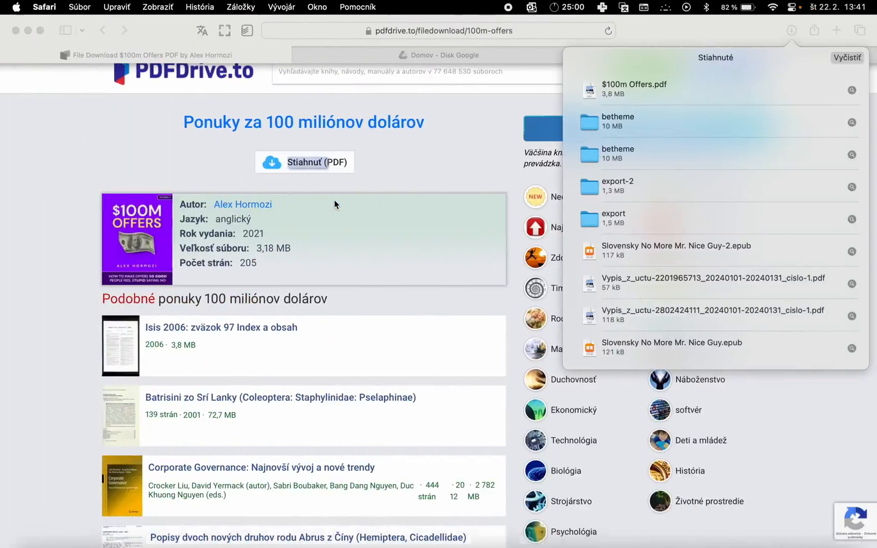
left_click(453, 124)
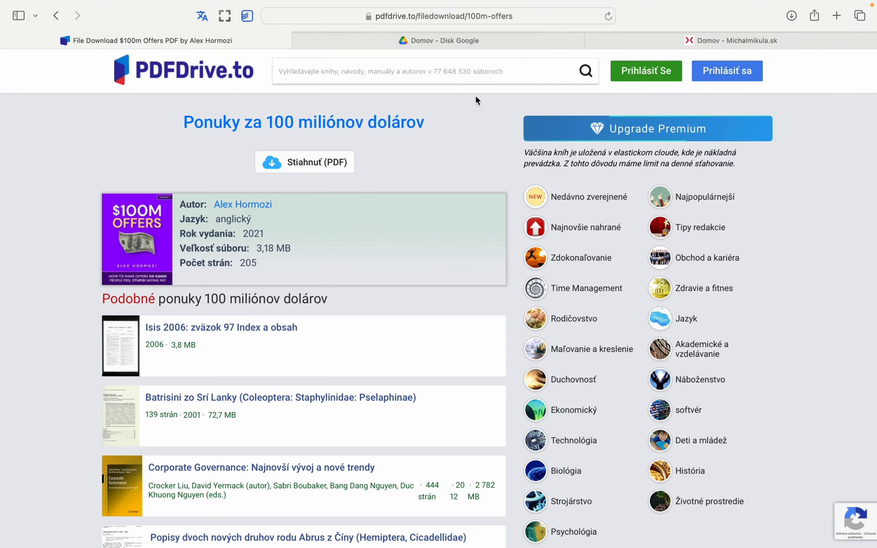
left_click(844, 16)
type("translate.google.com")
key("Return")
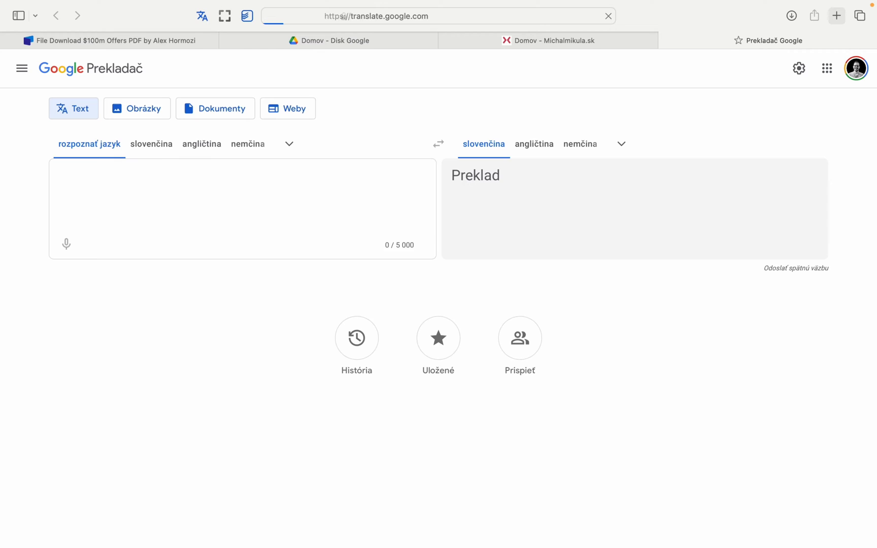
- Load $100m Offers.pdf from the desktop into the document translator and start translating it into Slovak
left_click(237, 113)
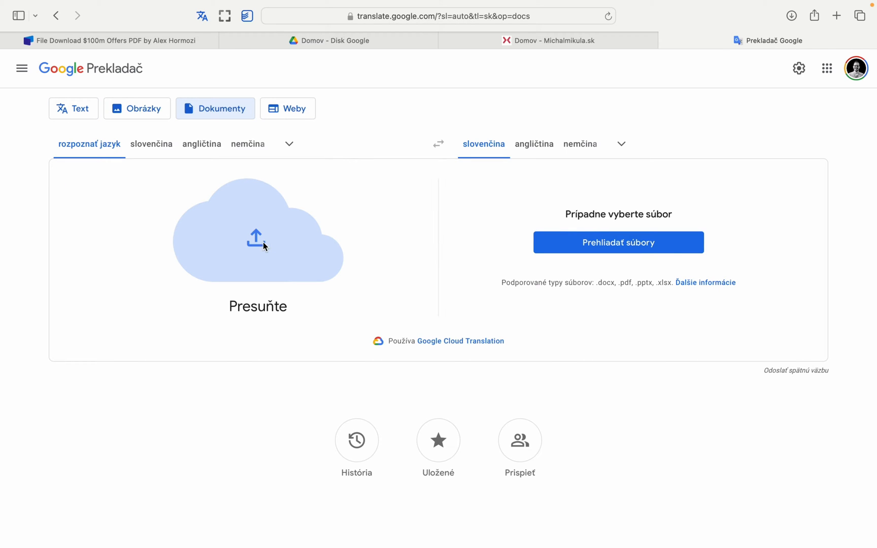
left_click(614, 249)
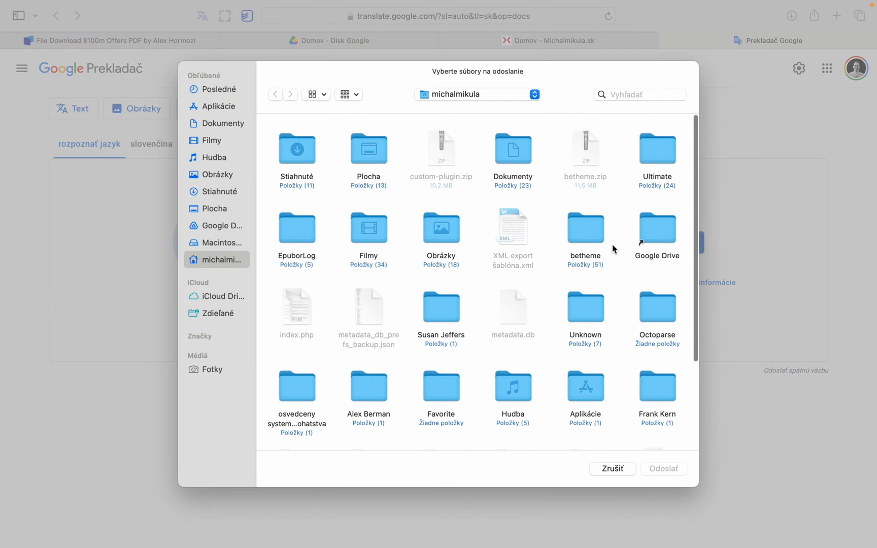
left_click(224, 216)
double_click(301, 140)
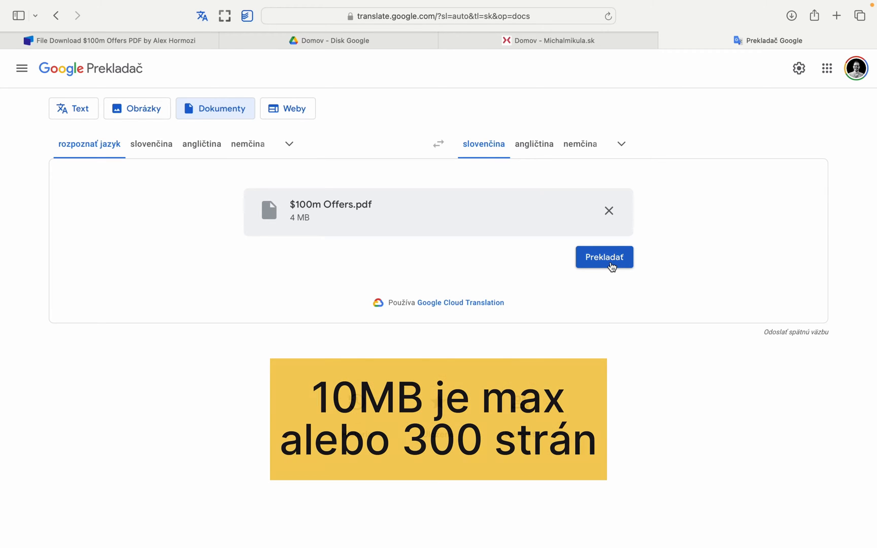
left_click(612, 266)
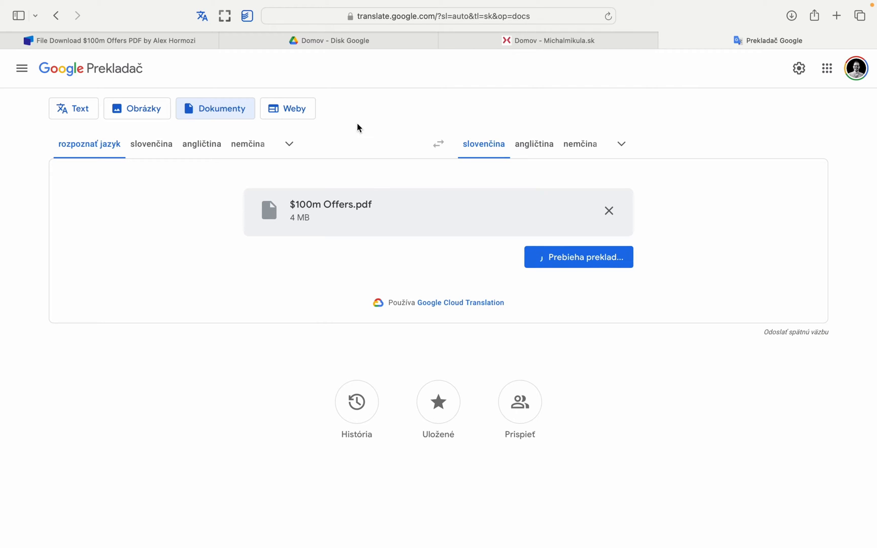
- Switch to Google Drive and upload $100m Offers.pdf from the desktop
left_click(360, 43)
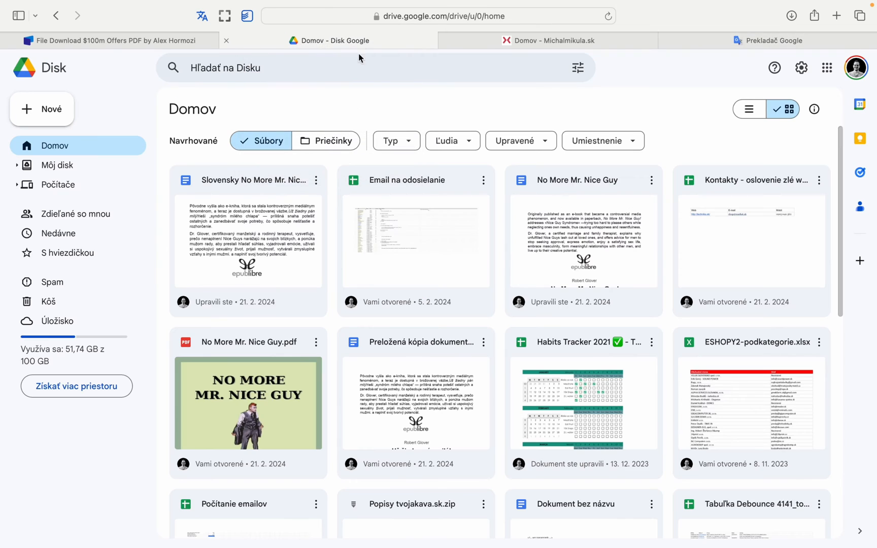
left_click(46, 114)
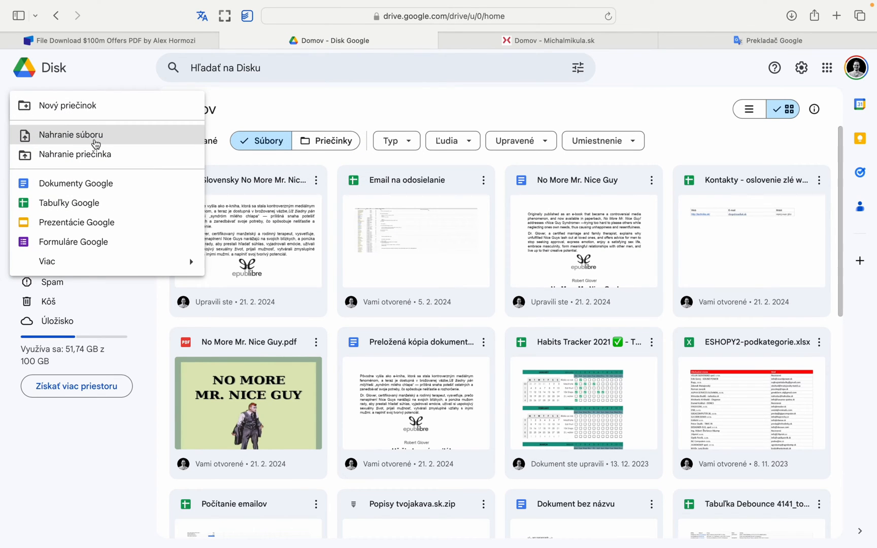
left_click(98, 144)
double_click(297, 146)
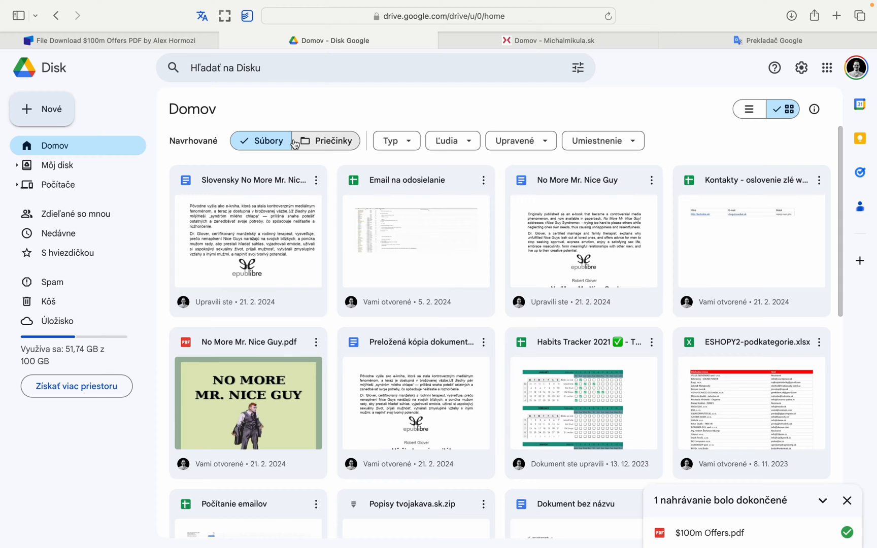
- Open the uploaded $100m Offers.pdf as a Google Docs document
left_click(718, 536)
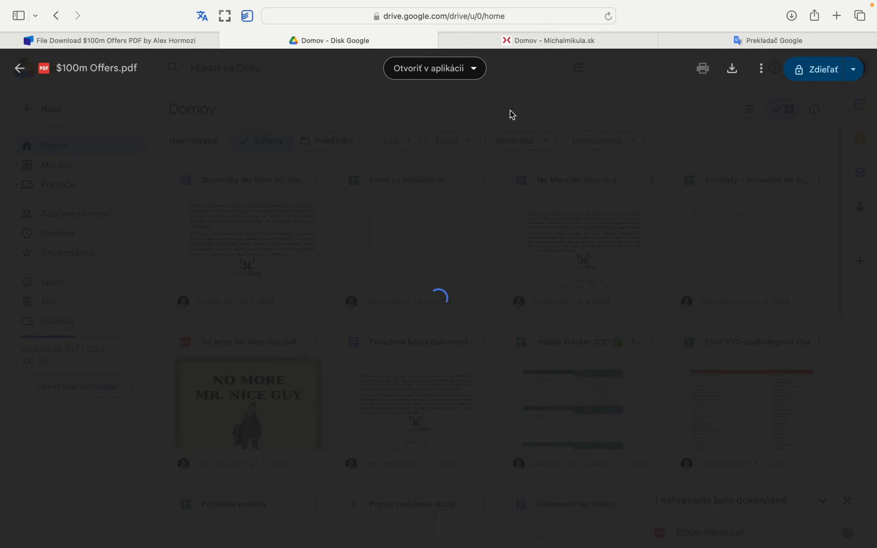
left_click(473, 72)
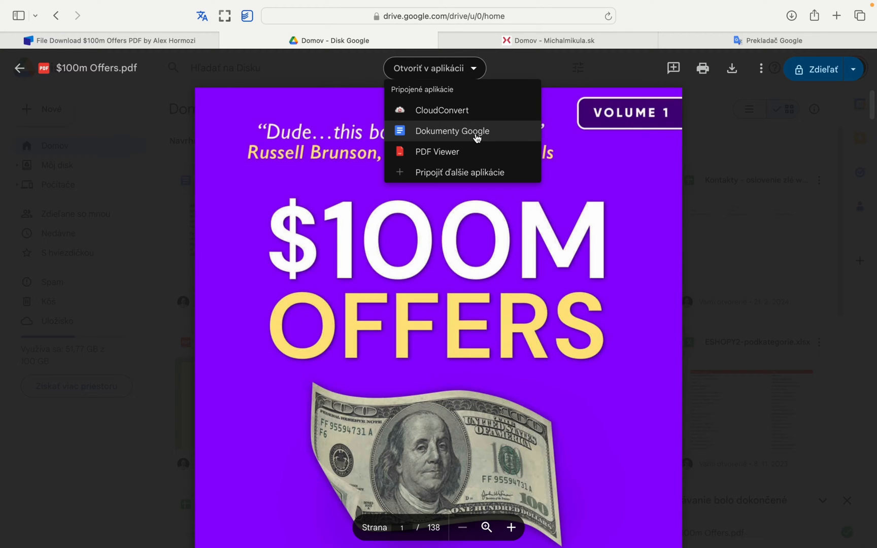
left_click(477, 138)
left_click(446, 41)
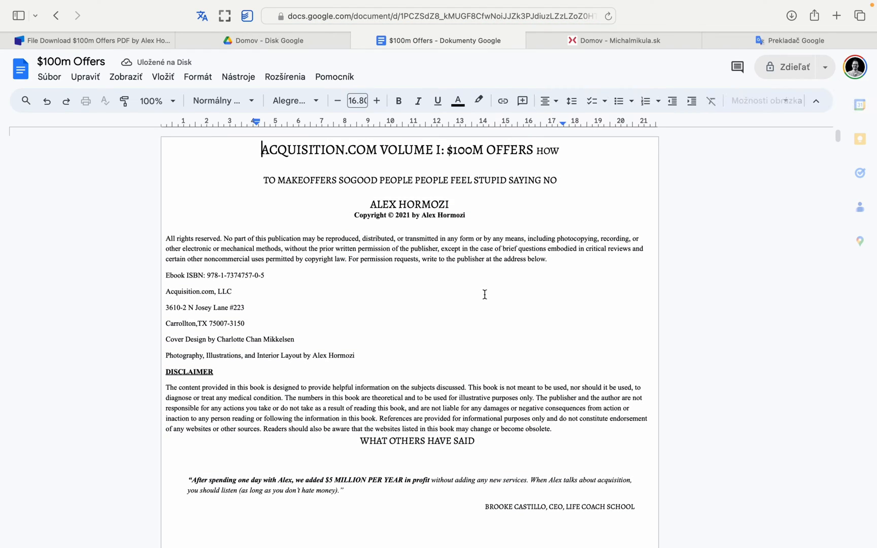
- Examine the converted book text in the document and check that its paragraphs can be selected
scroll(447, 392, "down", 12)
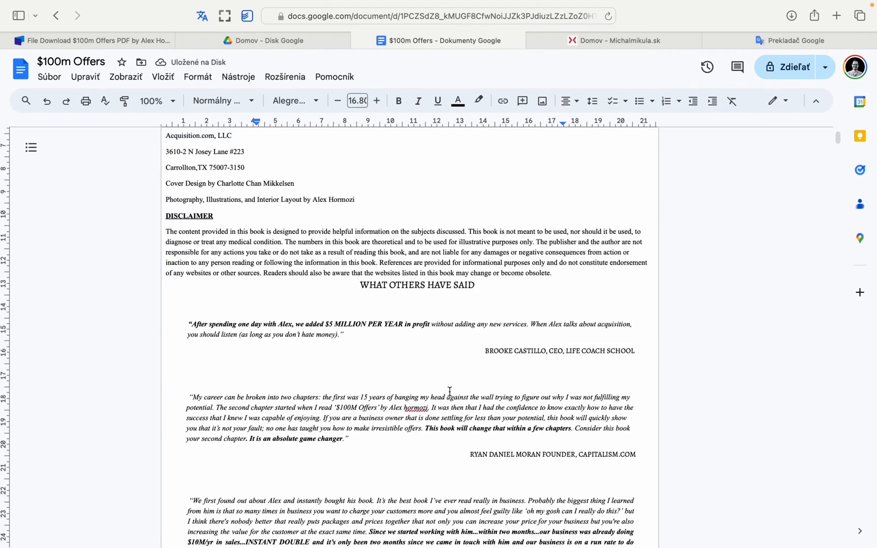
scroll(450, 391, "down", 20)
left_click_drag(309, 263, 434, 362)
left_click(434, 362)
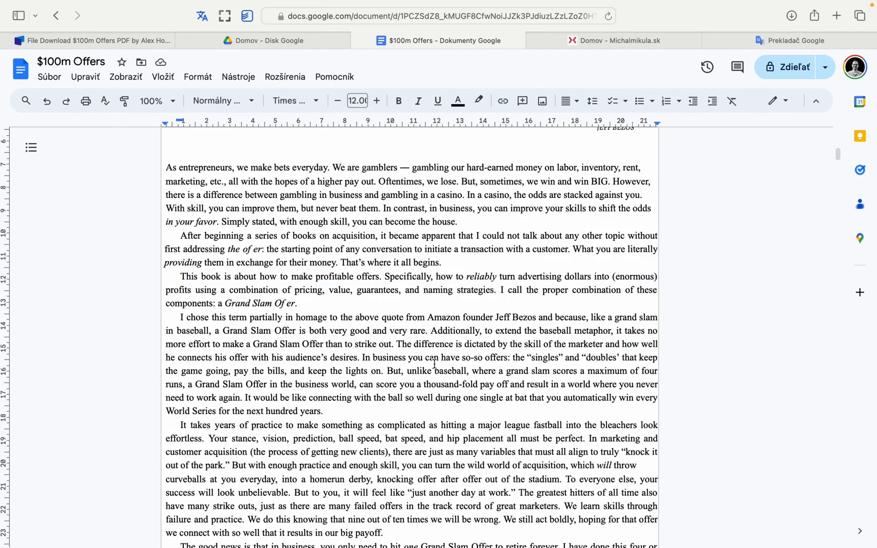
- Start a translated copy of the $100m Offers document and name it "Slovensky dokumentu $100m Offers"
scroll(434, 363, "down", 8)
scroll(359, 329, "down", 10)
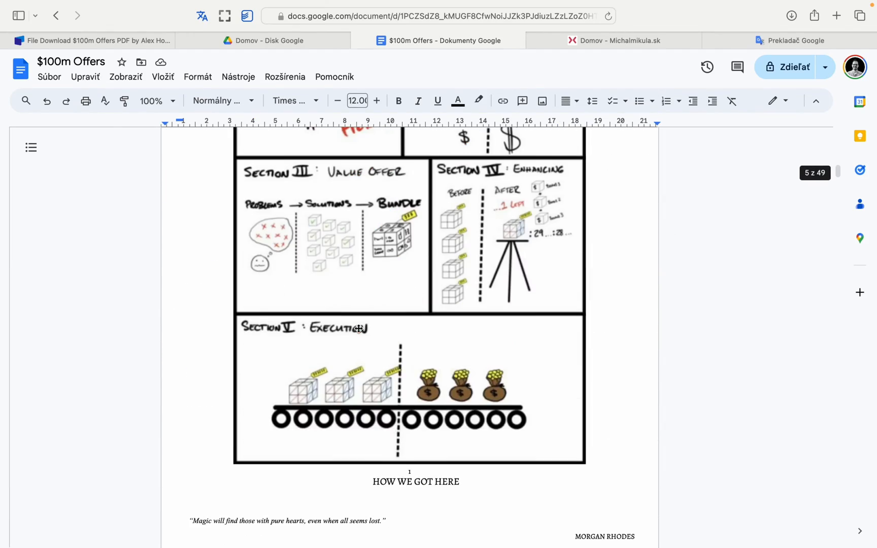
scroll(359, 329, "down", 5)
scroll(359, 329, "up", 20)
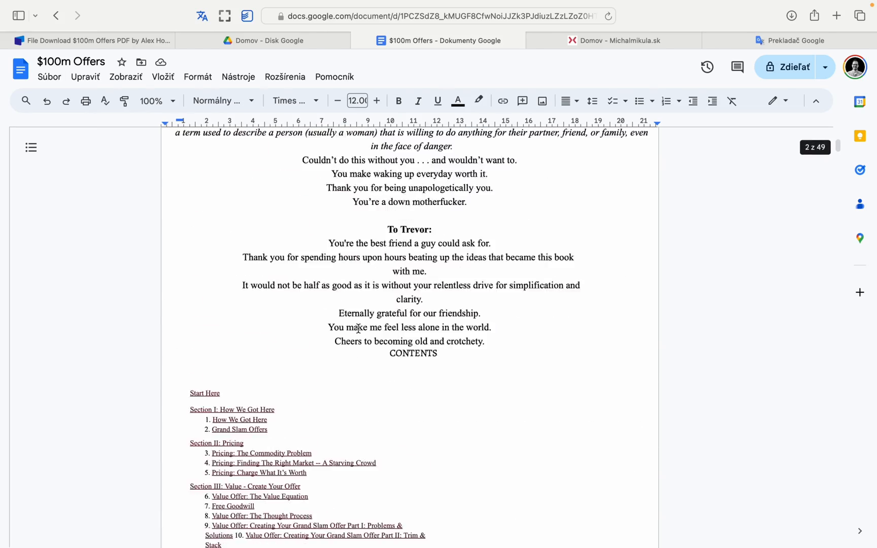
scroll(359, 329, "up", 10)
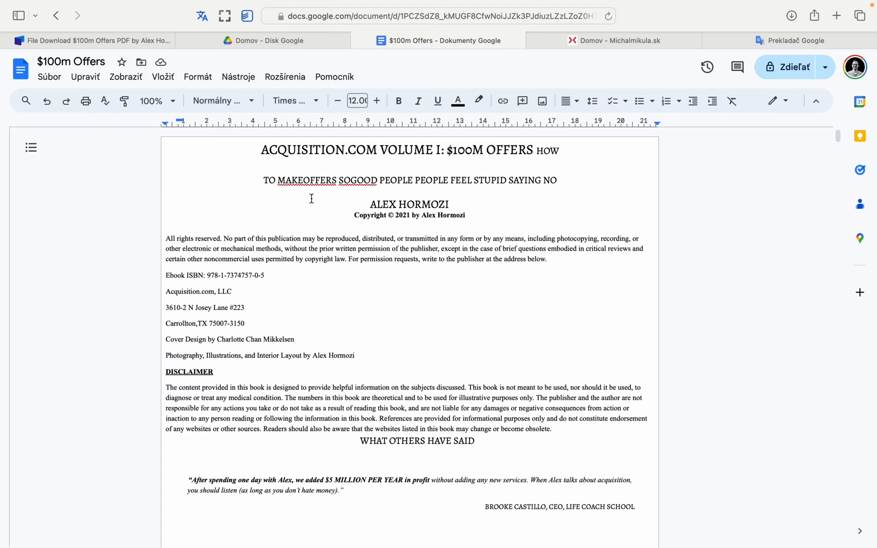
left_click(238, 77)
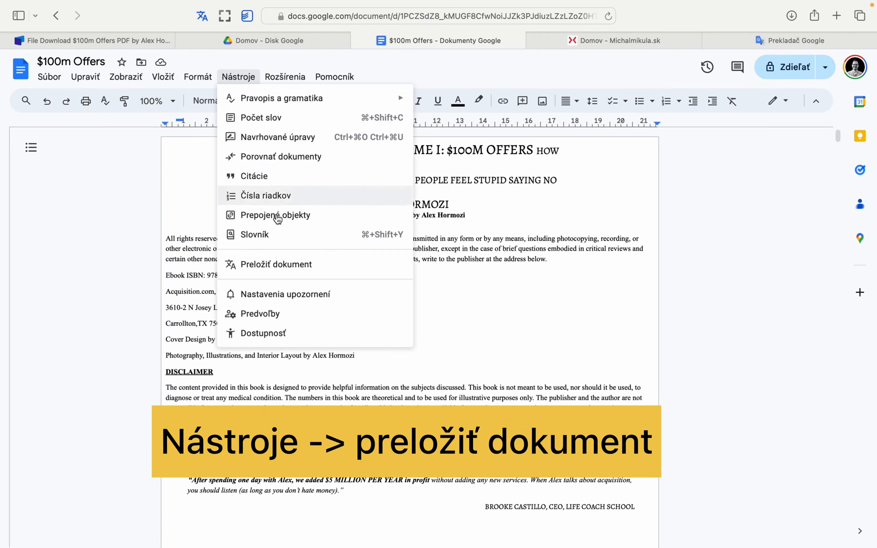
left_click(281, 264)
left_click_drag(404, 293, 290, 289)
type("Slovensky dokumentu $100m Offers")
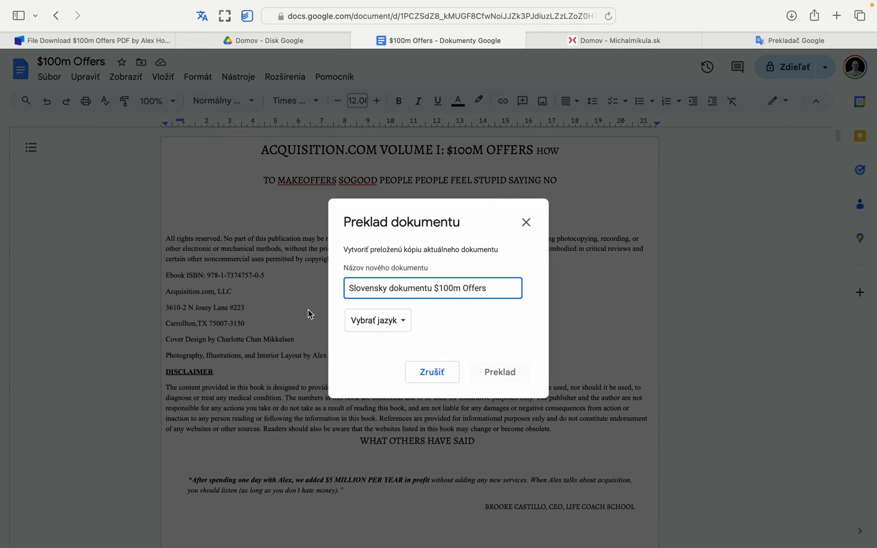
- Choose Slovak (slovenčina) as the target language and create the translated copy
left_click(386, 323)
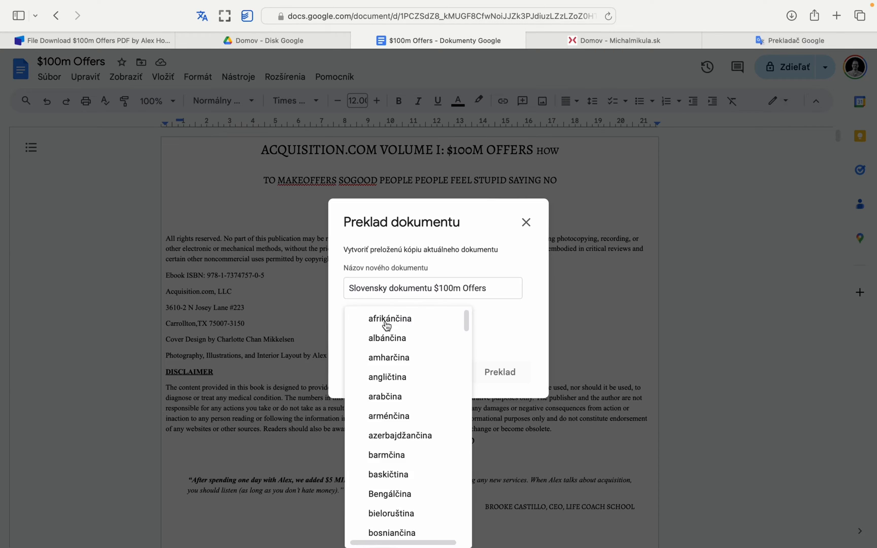
scroll(386, 329, "down", 15)
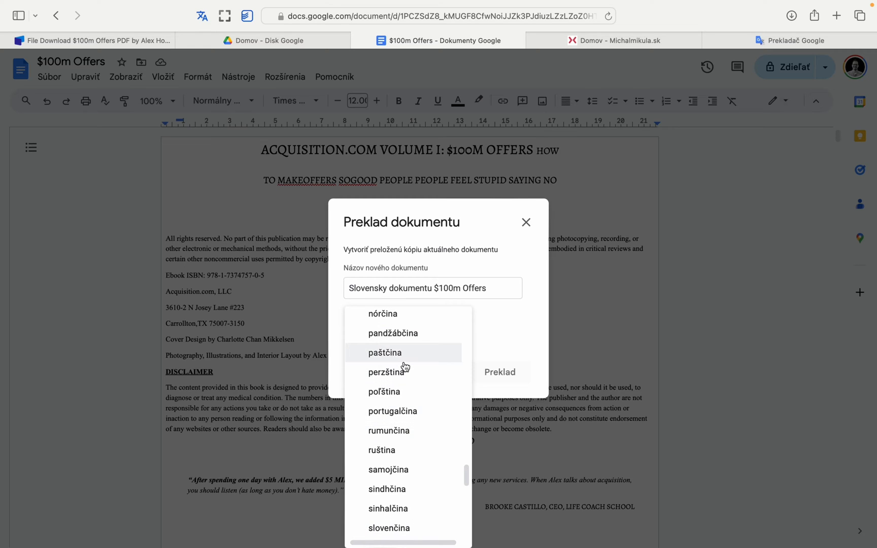
scroll(403, 364, "down", 5)
scroll(405, 367, "up", 15)
scroll(405, 367, "up", 10)
scroll(404, 368, "down", 20)
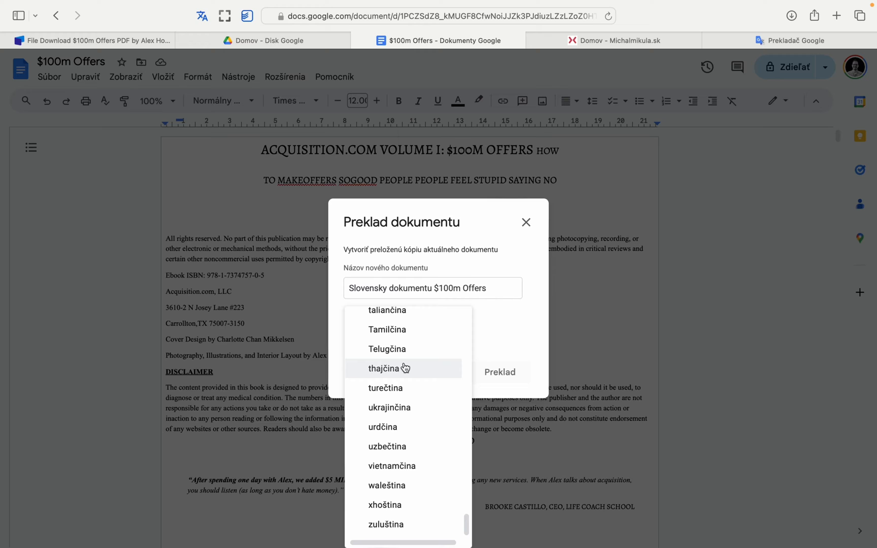
scroll(405, 368, "up", 5)
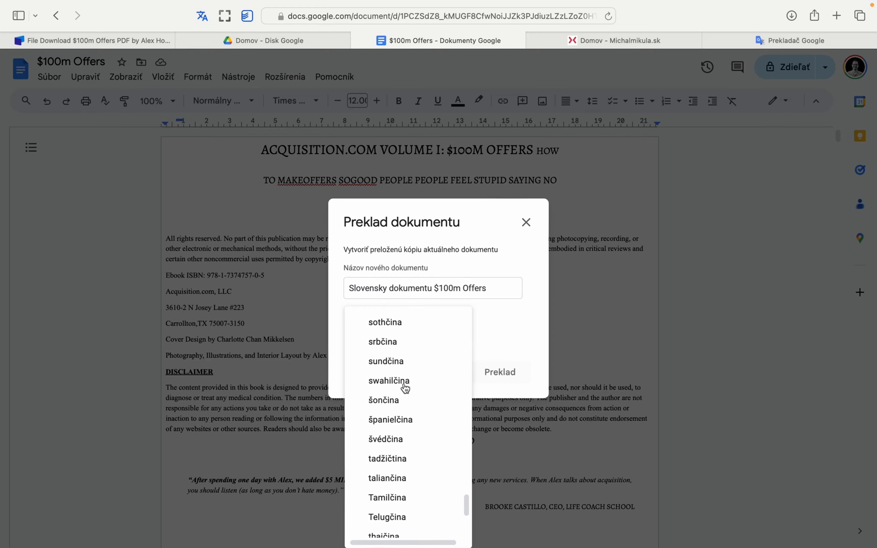
left_click(403, 380)
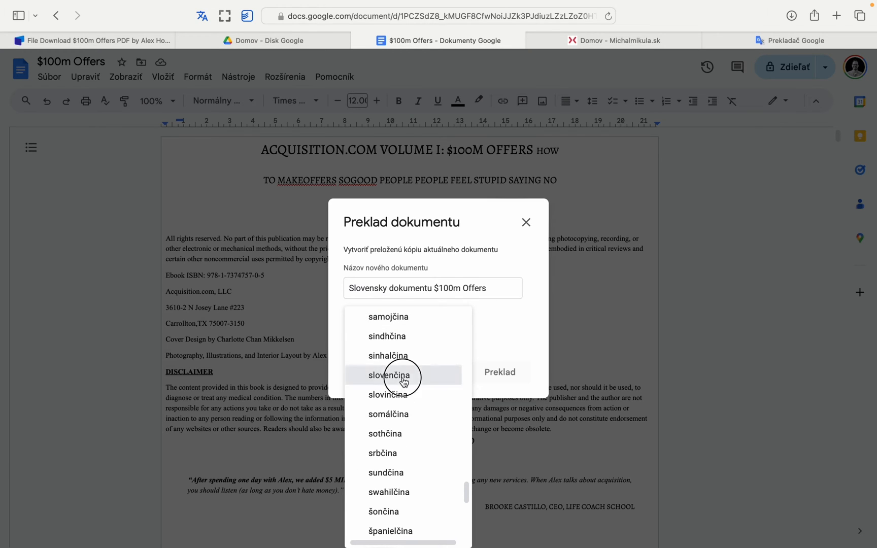
left_click(503, 377)
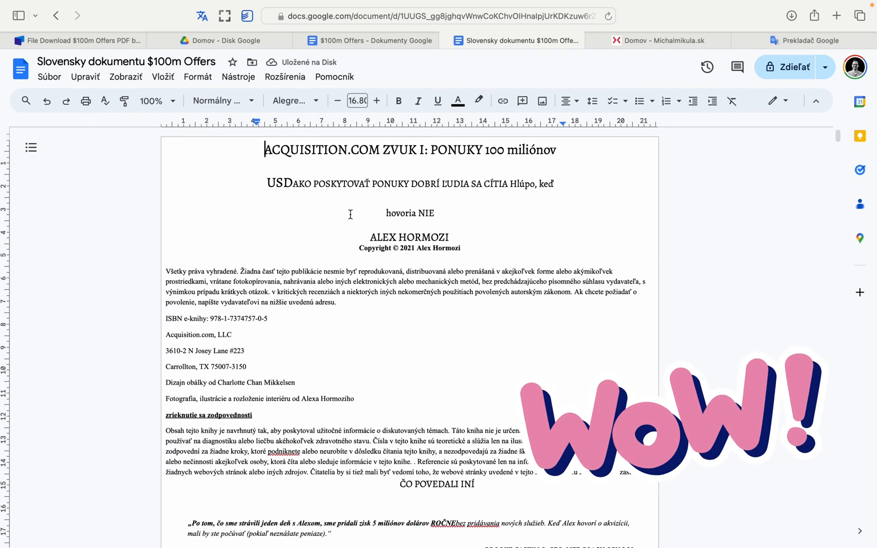
- Insert a line break before the "HLAVNÉ PRINCÍPY" heading in the Slovak copy
scroll(350, 214, "down", 1)
scroll(350, 215, "down", 5)
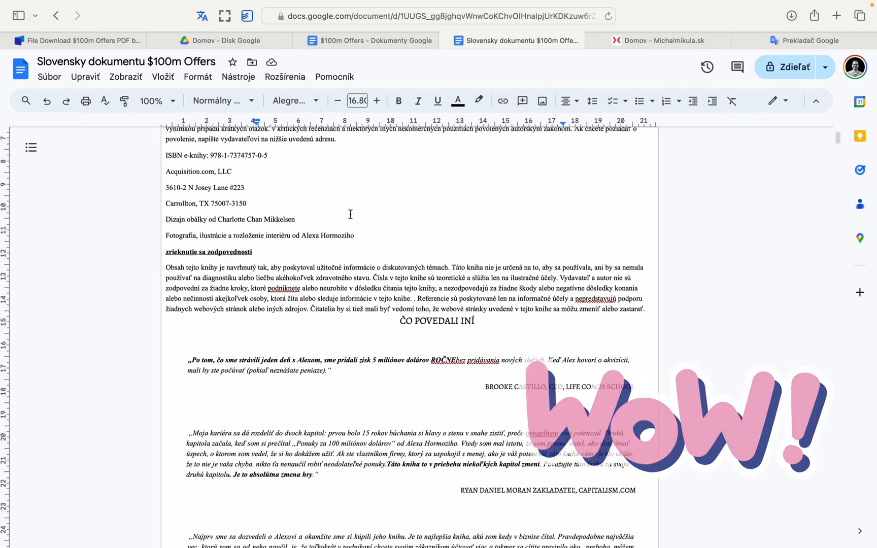
scroll(350, 214, "down", 10)
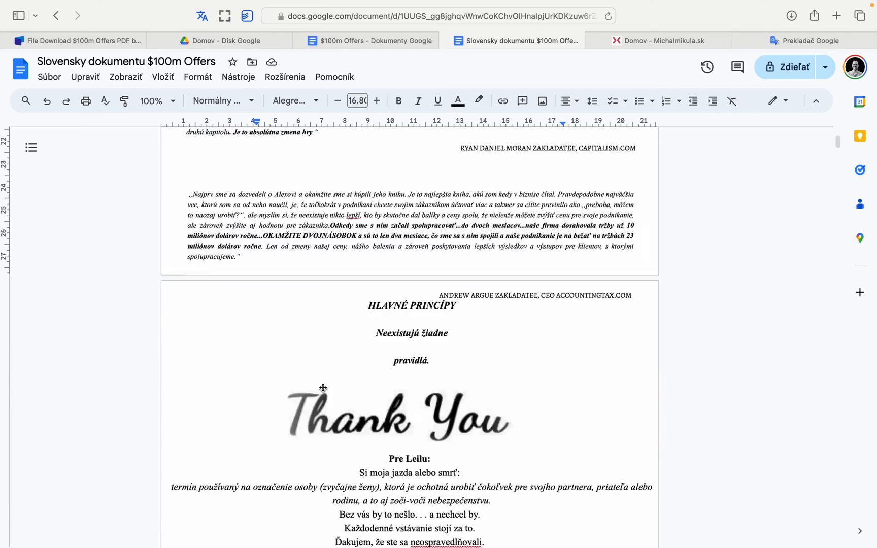
scroll(431, 234, "down", 1)
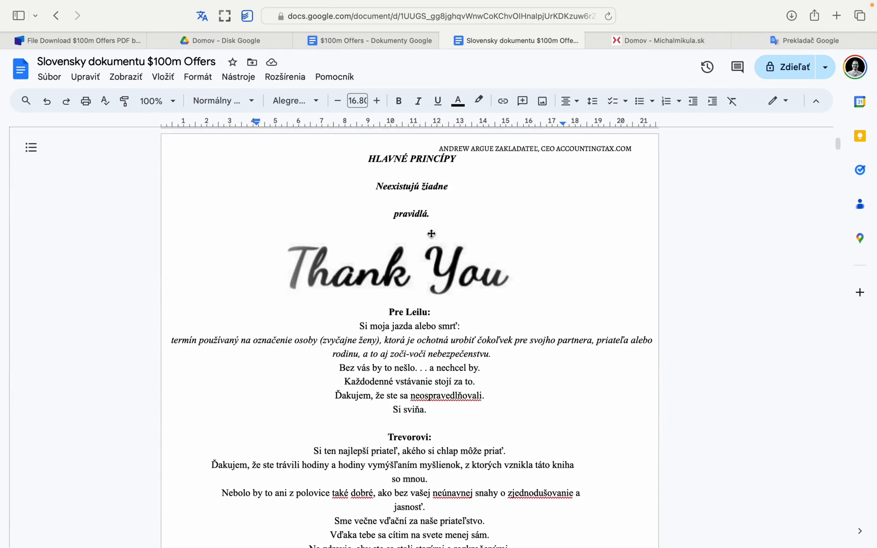
left_click(370, 159)
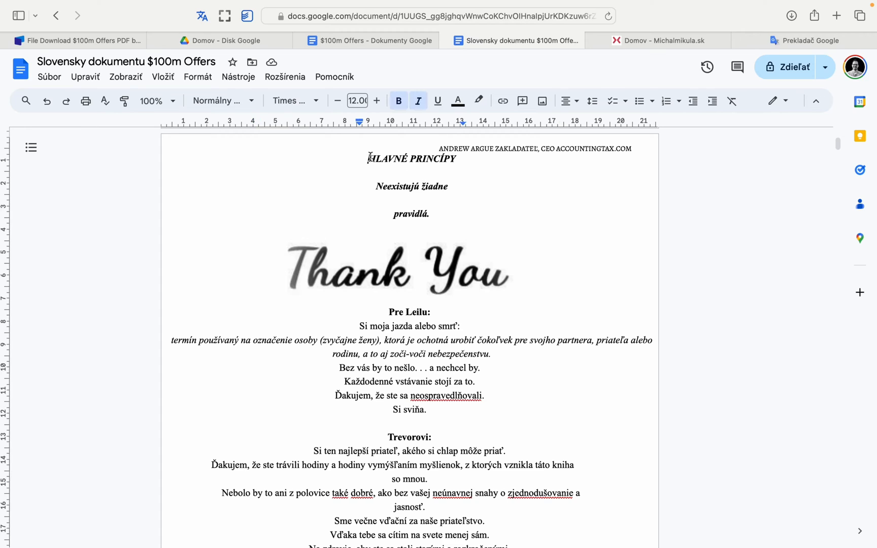
key("Return")
- Insert blank lines before the "OBSAH" heading until the table of contents begins on a new page
scroll(387, 220, "down", 15)
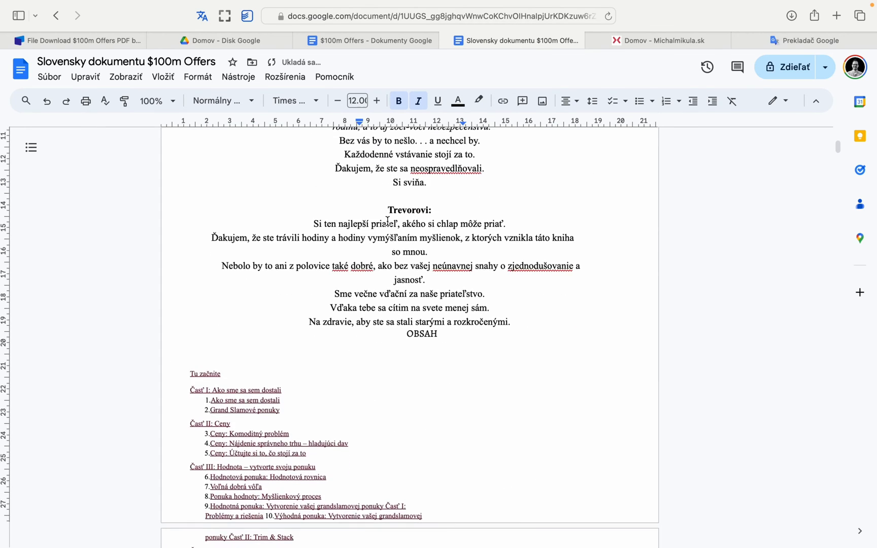
scroll(388, 221, "up", 5)
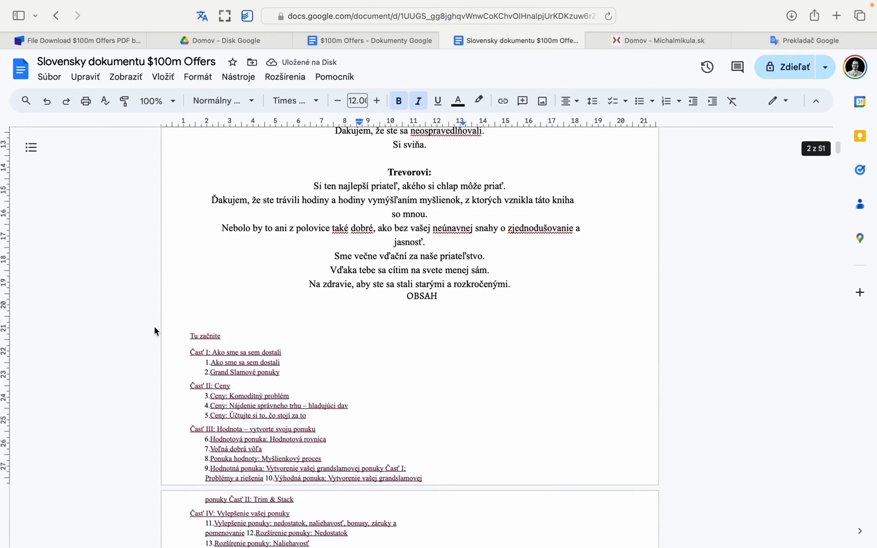
left_click(274, 299)
key("Return")
key("Return")
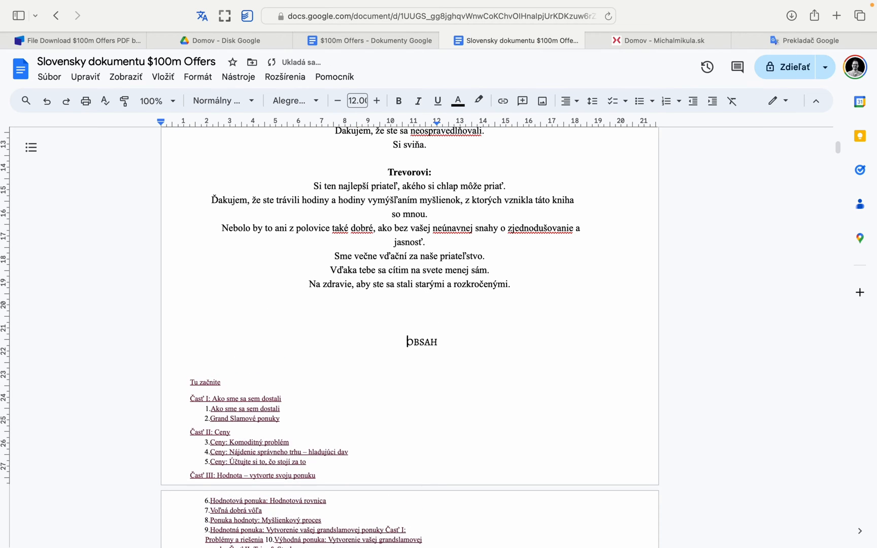
key("Return")
key("Return")
key("Return")
key("Return")
key("Return")
key("Return")
key("Return")
key("Return")
key("Return")
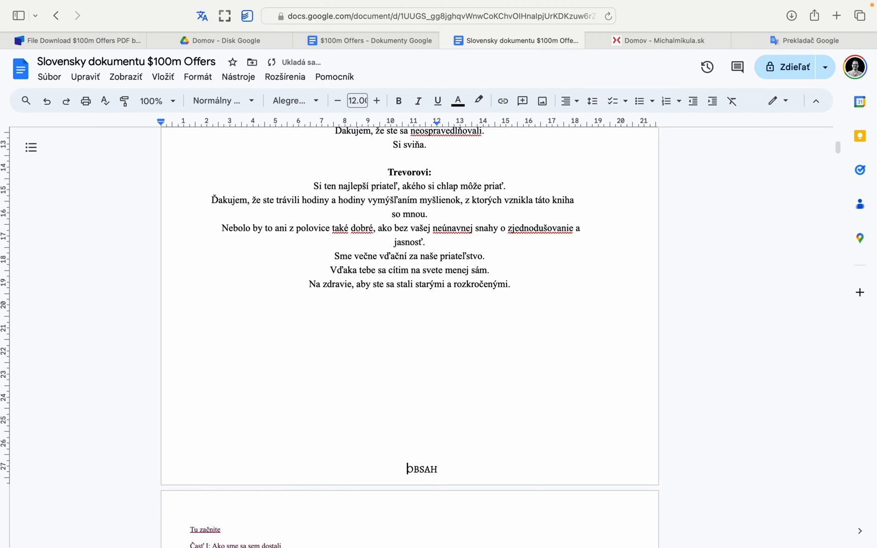
key("Return")
- Insert a blank line between the end of the contents list and the "TU ZAČNITE" heading
scroll(469, 373, "down", 10)
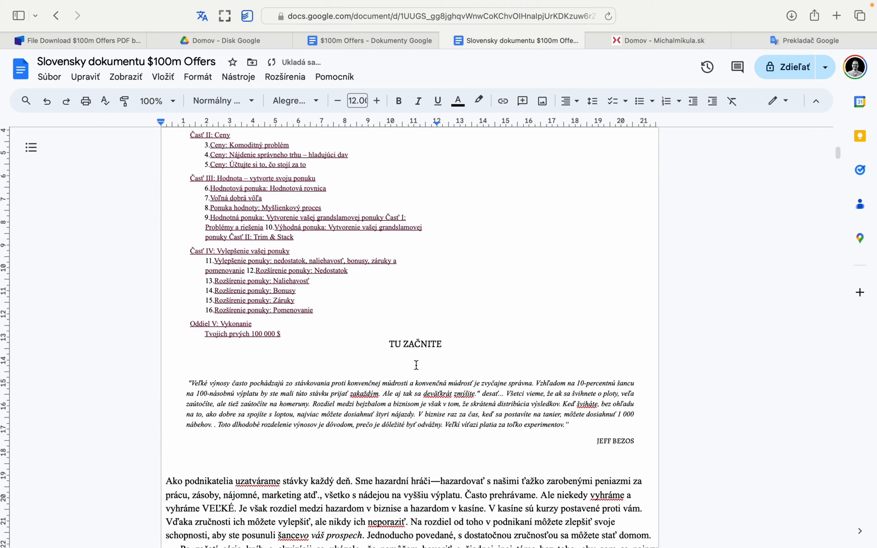
left_click(387, 344)
key("Return")
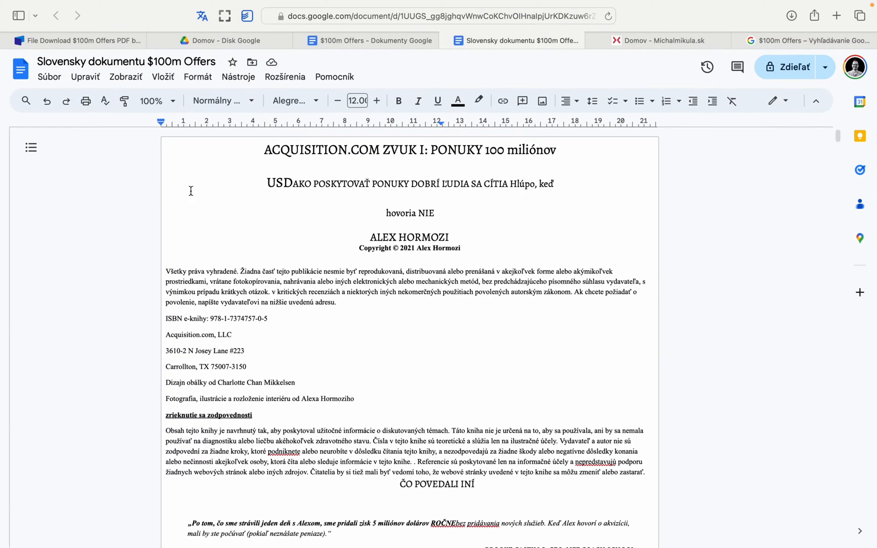
- Indent all the document's text to about the 2.5 ruler mark on the left and 17.5 on the right
left_click(290, 237)
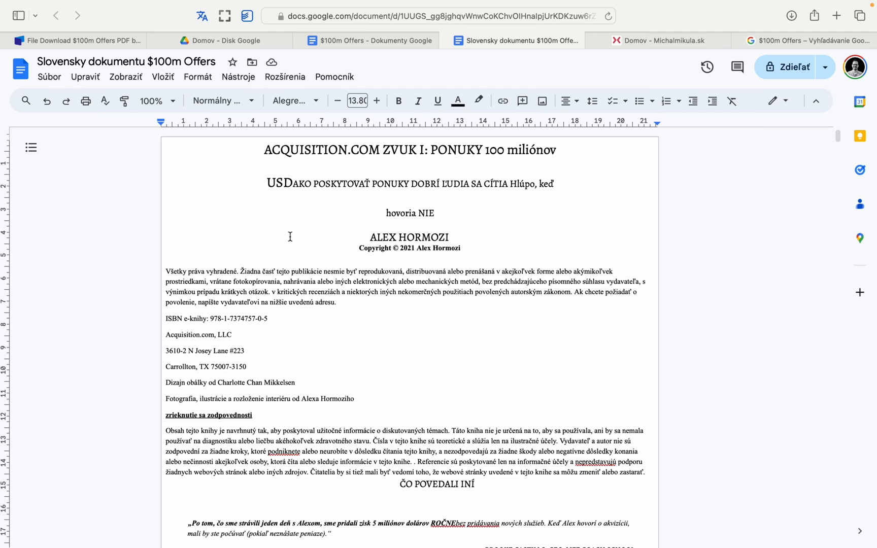
key("super+a")
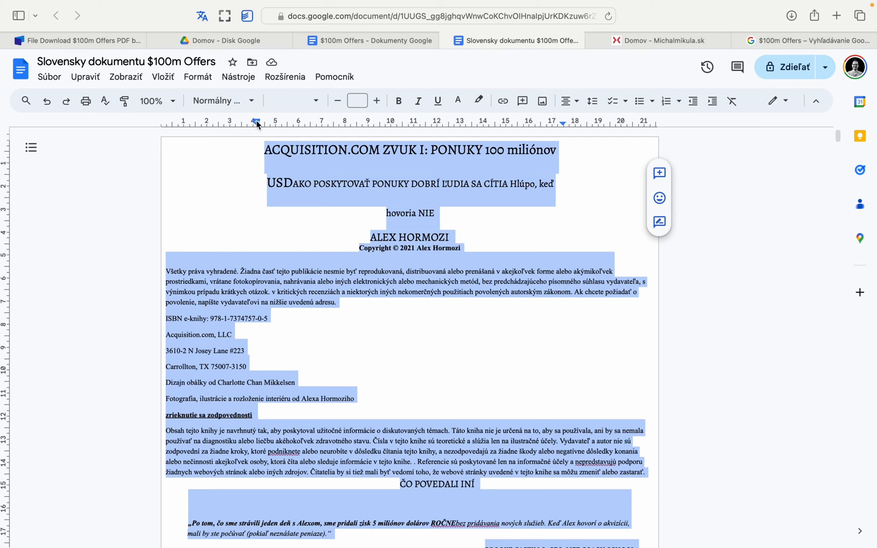
mouse_move(256, 122)
left_mouse_down()
mouse_move(178, 123)
mouse_move(216, 121)
left_mouse_up()
right_click(207, 123)
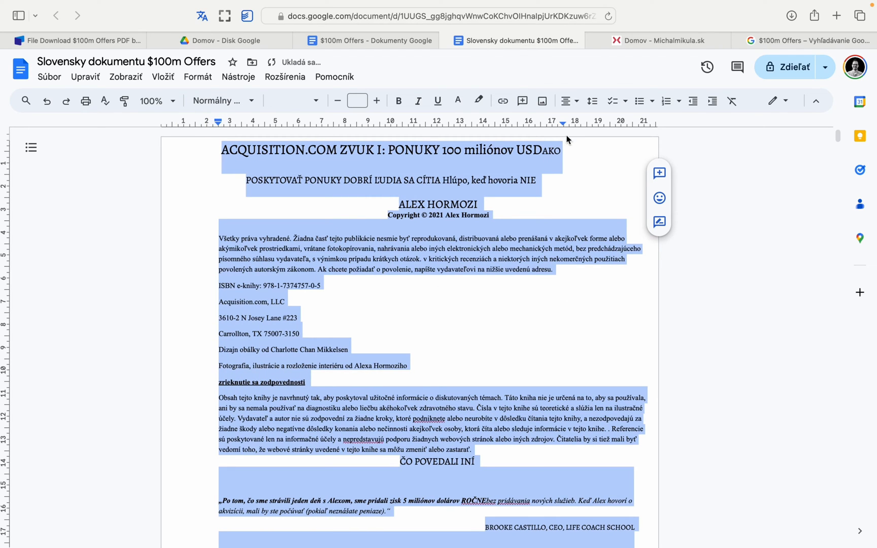
left_click_drag(563, 123, 563, 124)
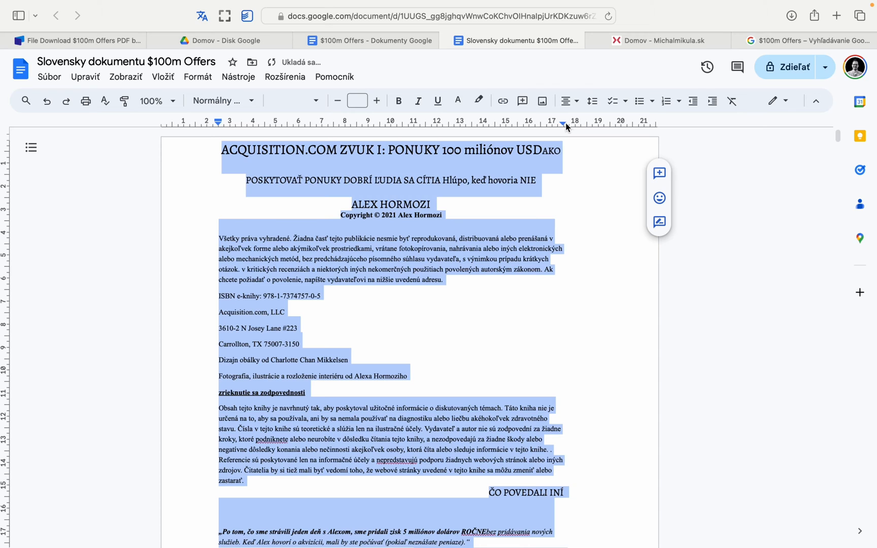
left_click(598, 298)
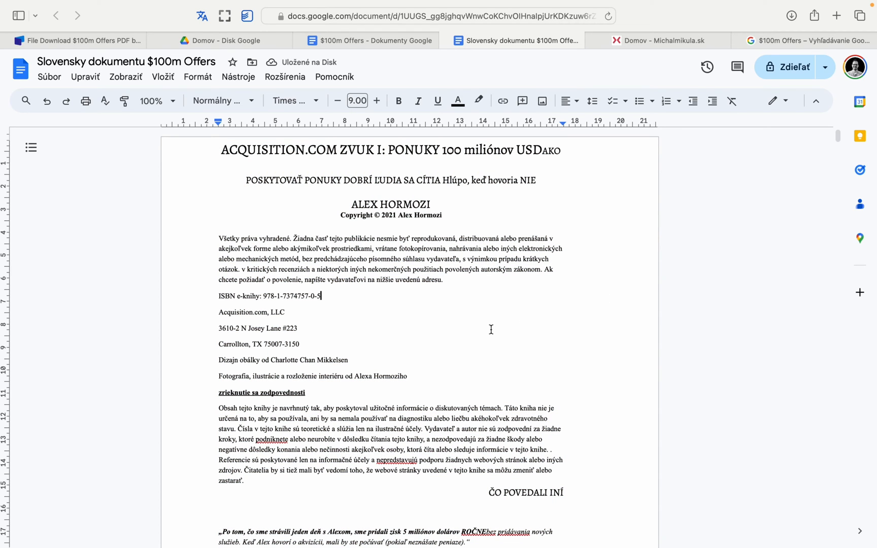
- Review the layout of the Slovak document from the opening pages through the contents and the introduction
scroll(492, 329, "down", 3)
scroll(492, 330, "up", 3)
scroll(491, 329, "down", 20)
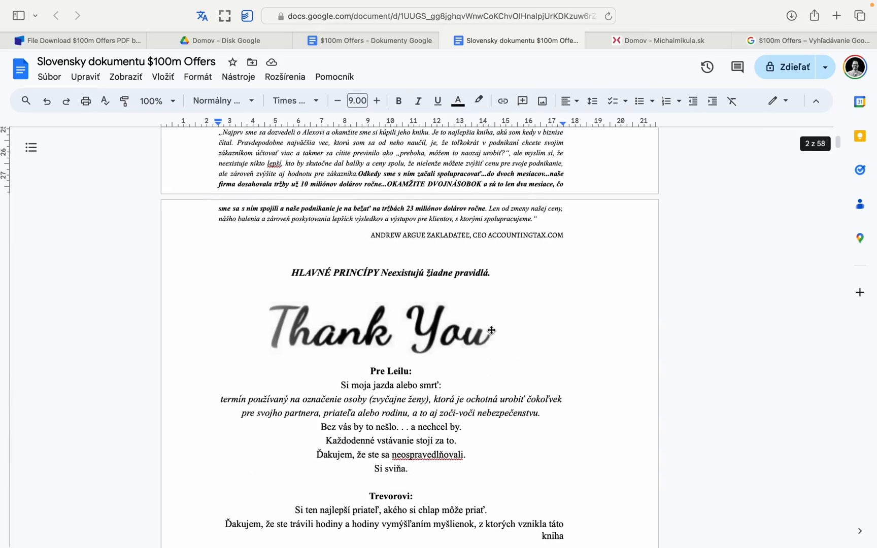
scroll(491, 329, "down", 10)
scroll(391, 325, "up", 5)
left_click(391, 325)
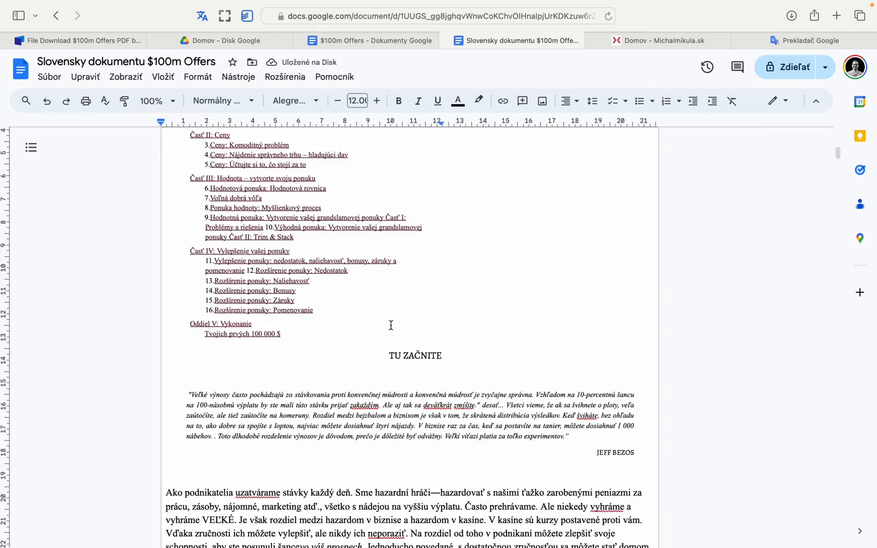
scroll(391, 324, "down", 6)
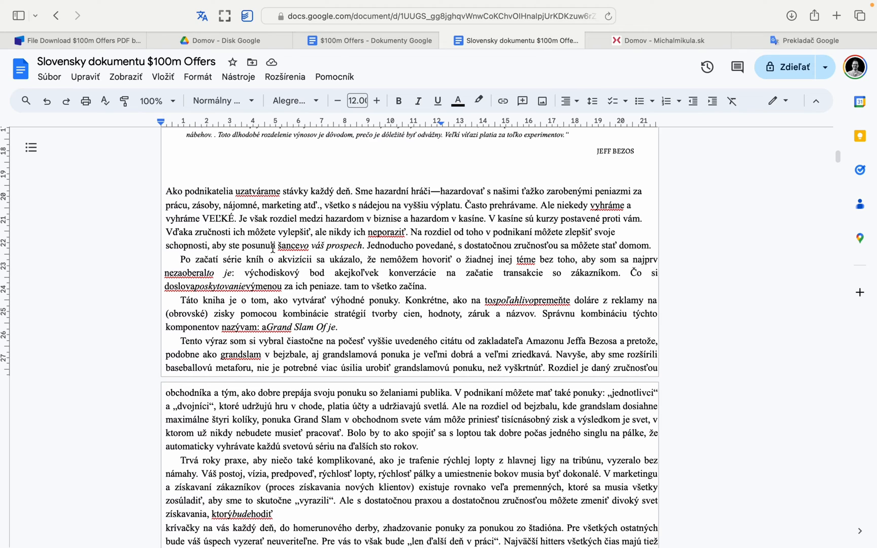
- Download the Slovak document as an EPUB publication
left_click(50, 78)
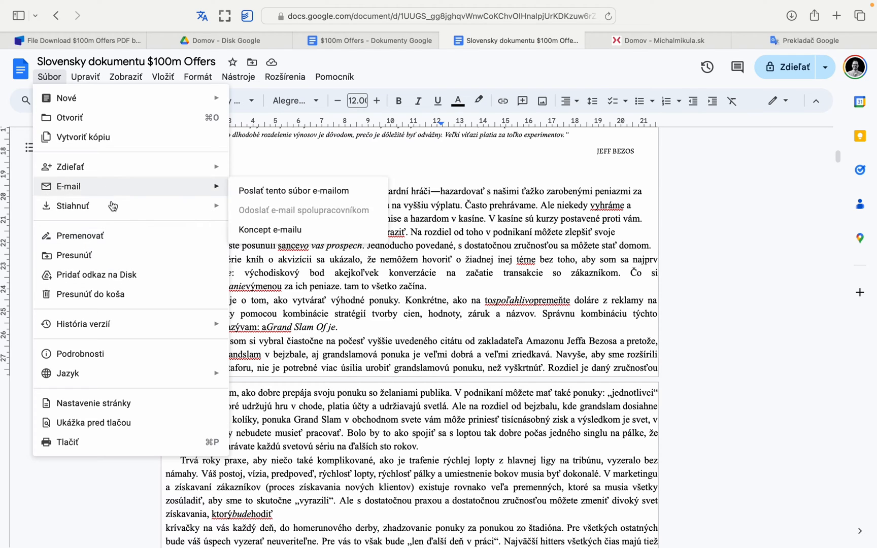
mouse_move(113, 206)
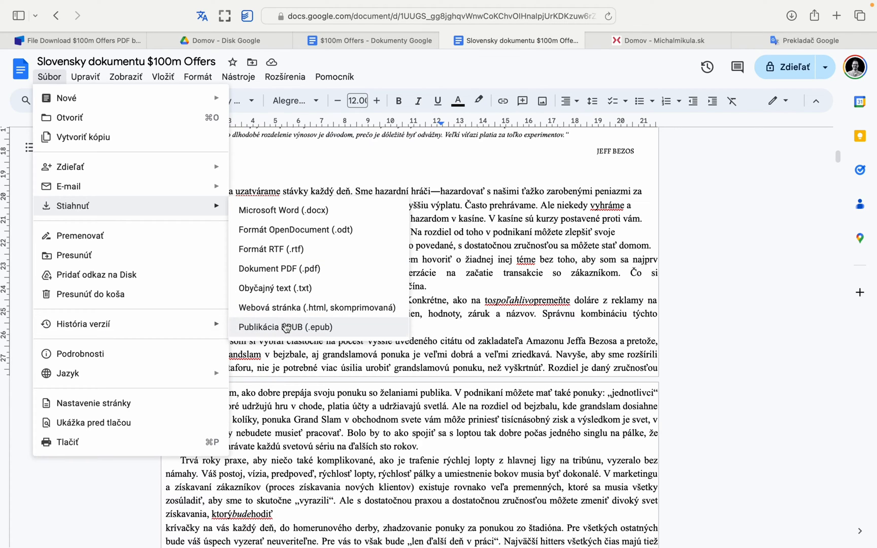
left_click(333, 335)
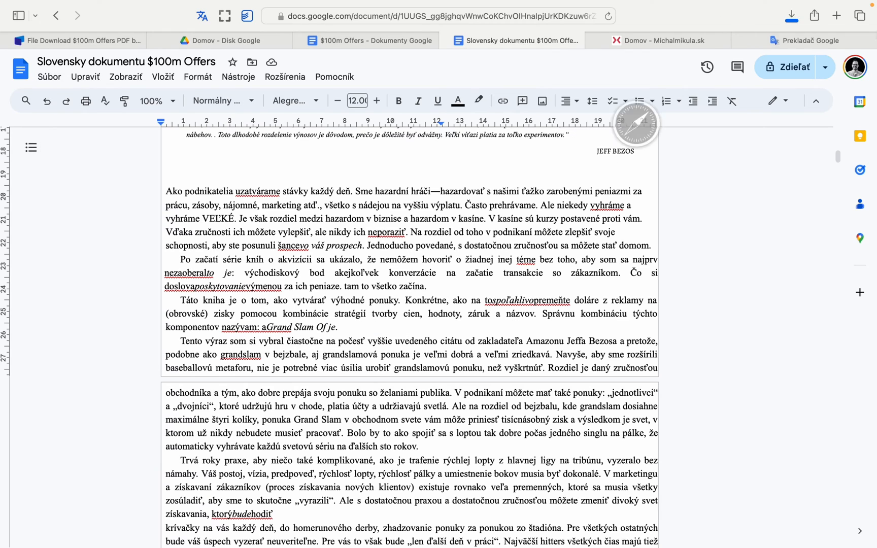
- Download the Slovak document as a PDF
left_click(52, 78)
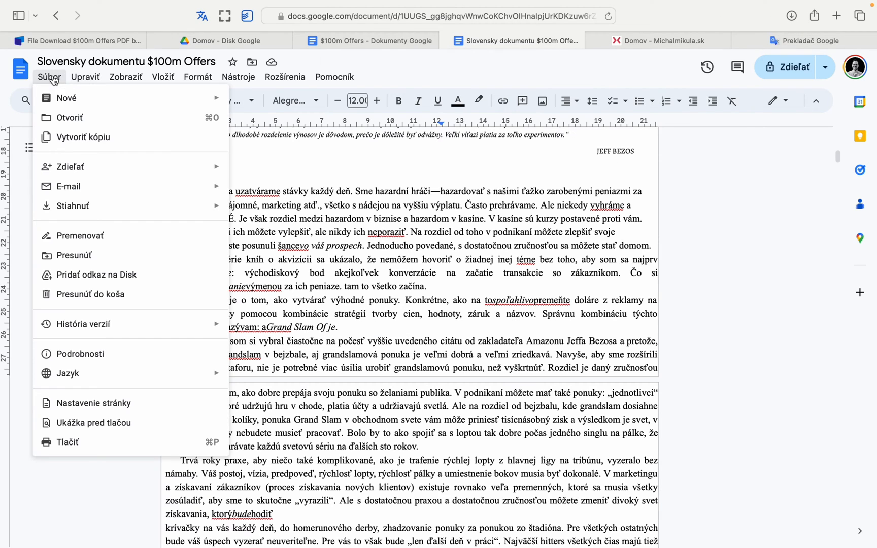
mouse_move(192, 210)
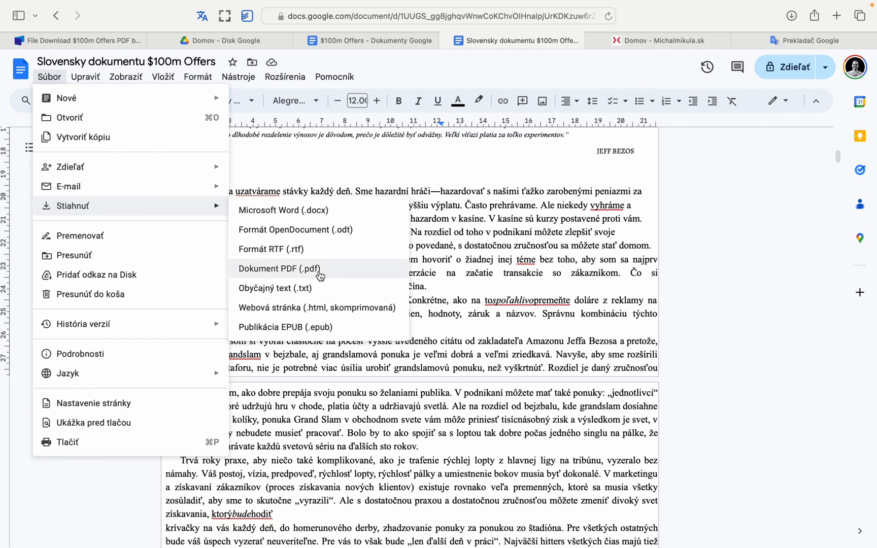
left_click(320, 275)
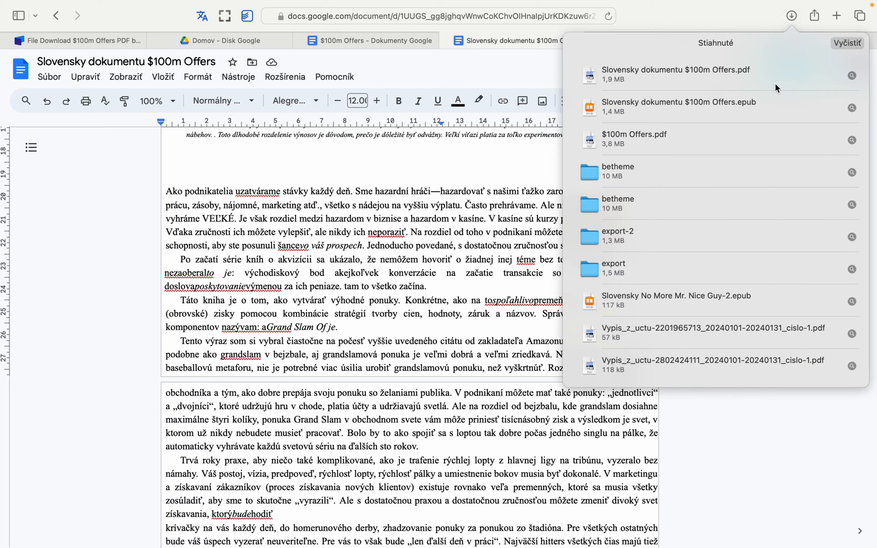
- Reveal the downloaded Slovak PDF in the Downloads folder, and download Google Translate's Slovak version of $100m Offers.pdf
left_click(852, 76)
key("ctrl+Right")
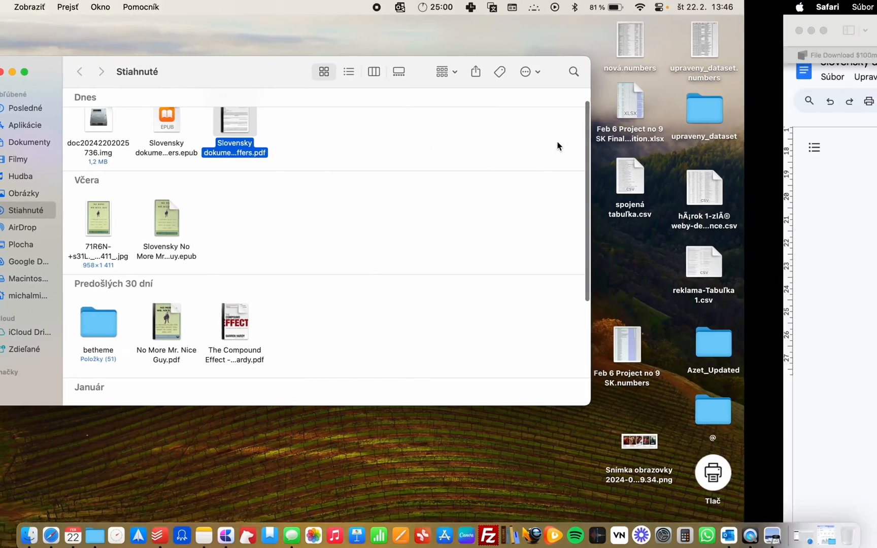
left_click(701, 16)
left_click(678, 36)
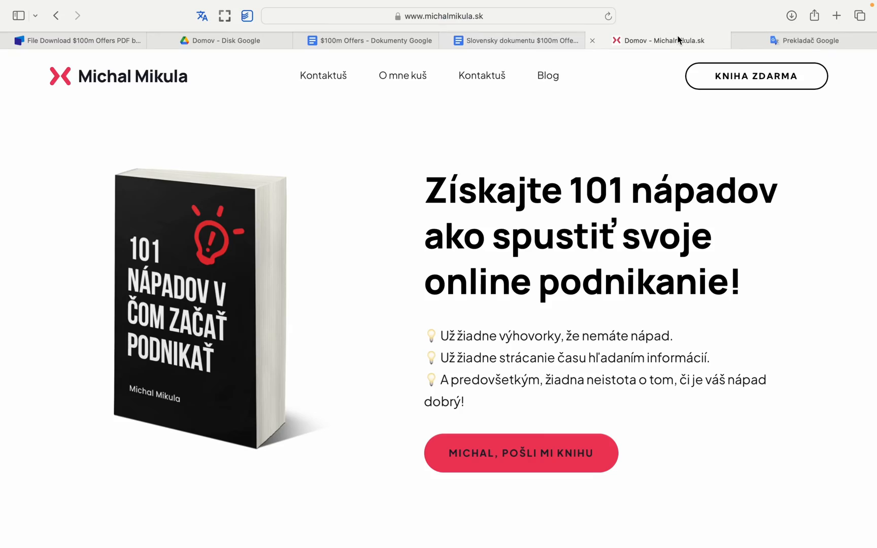
left_click(811, 44)
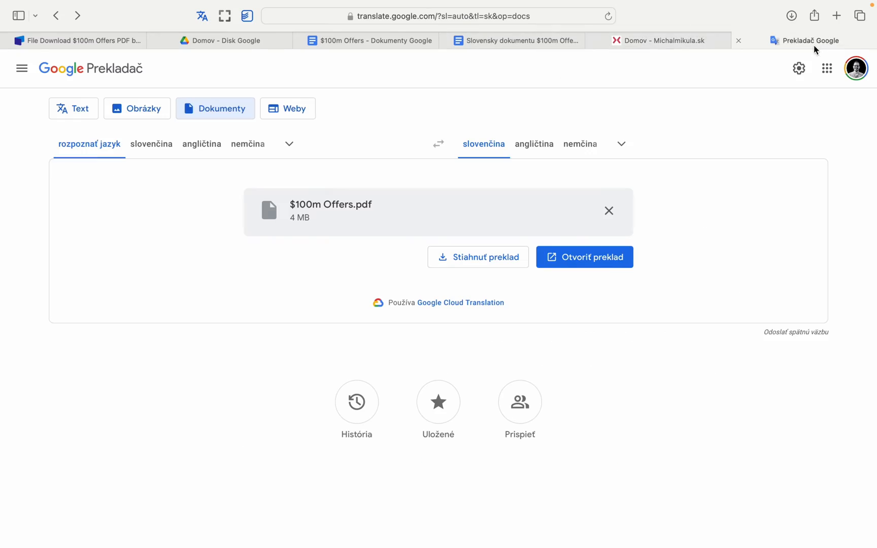
left_click(459, 258)
- Reveal the newly downloaded $100m Offers.pdf from Google Translate in the Downloads folder
left_click(793, 23)
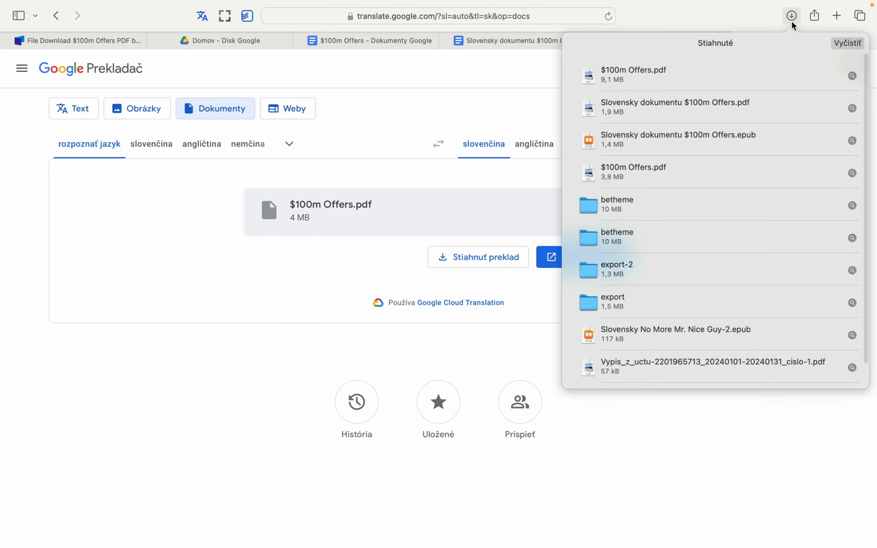
key("ctrl+Left")
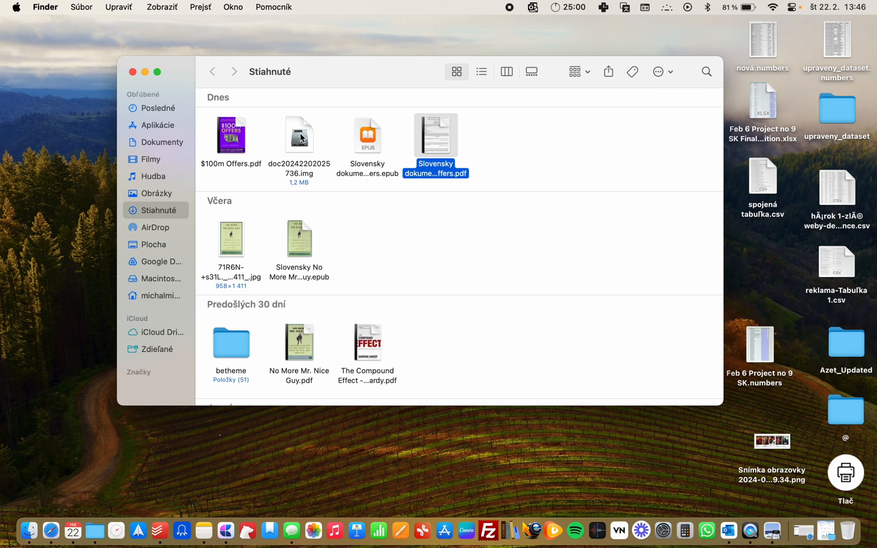
key("ctrl+Right")
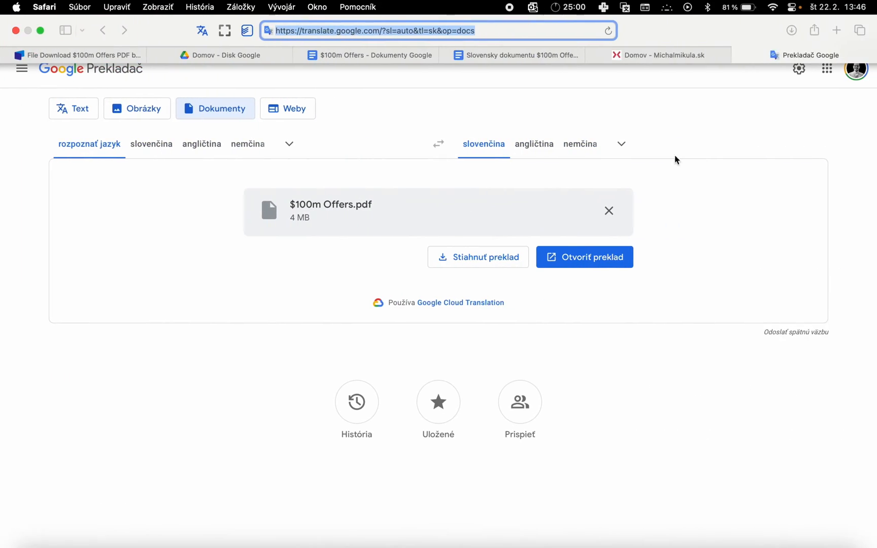
left_click(790, 16)
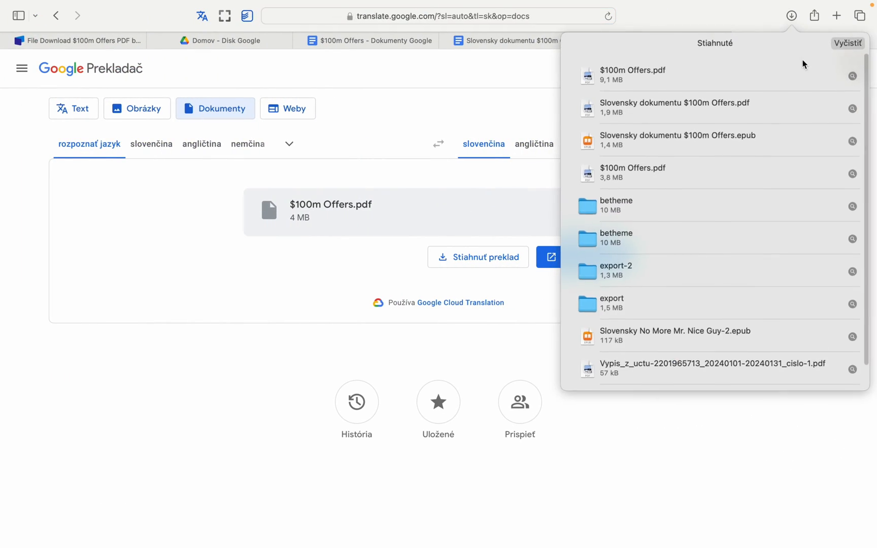
left_click(852, 73)
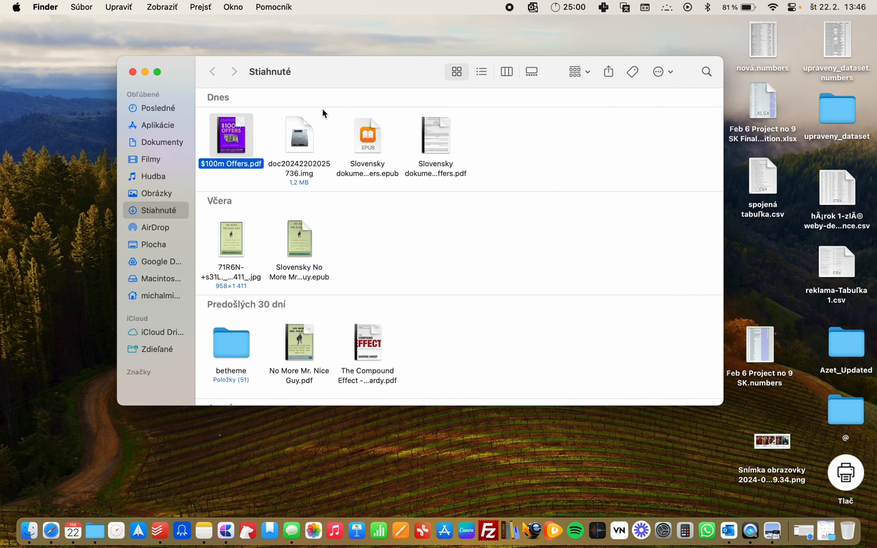
- Preview $100m Offers.pdf in full screen and check its translated pages from the cover to the HLAVNÉ PRINCÍPY page
key("space")
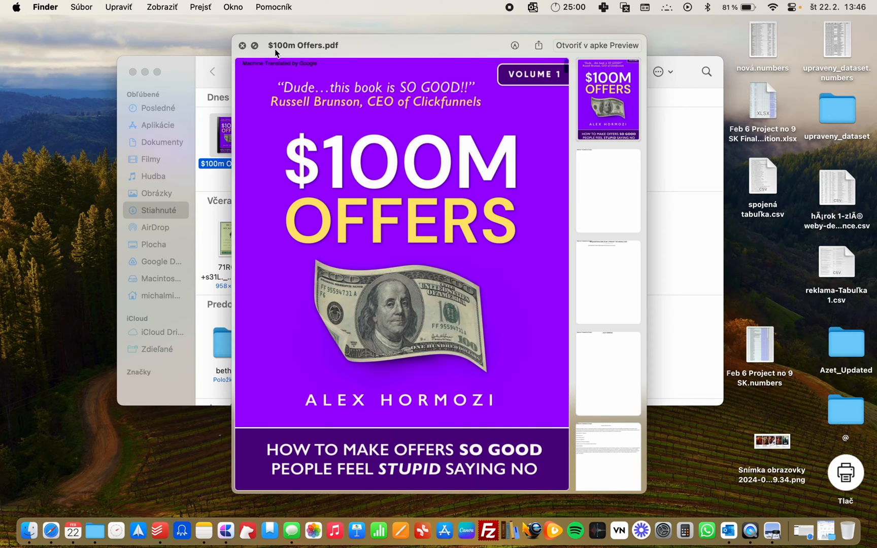
left_click(254, 45)
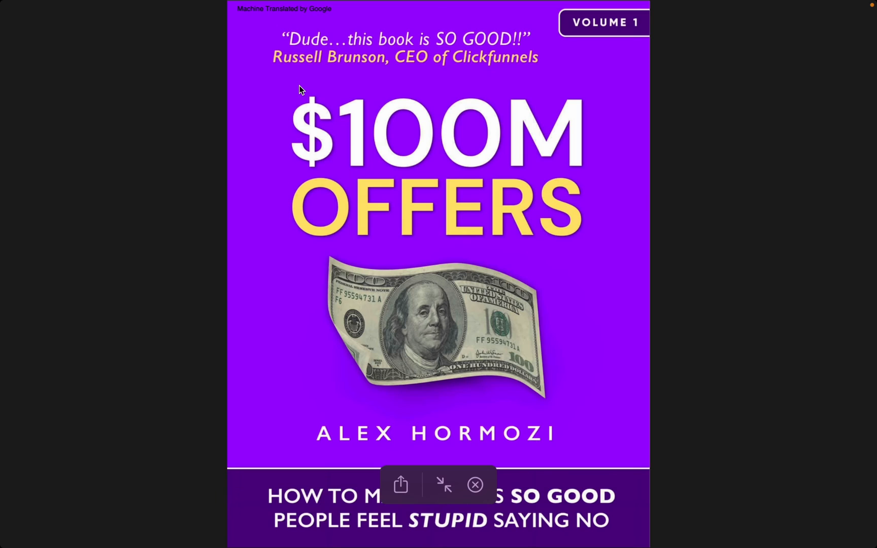
scroll(299, 85, "down", 2)
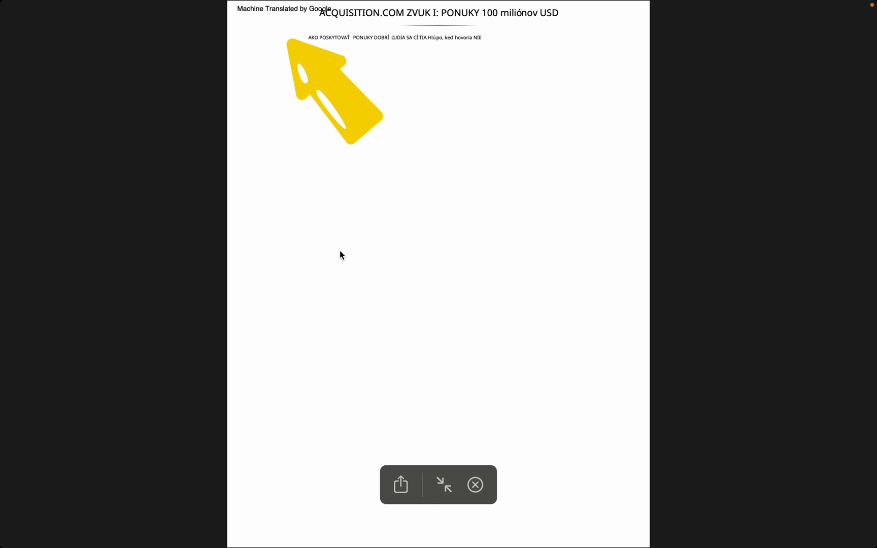
scroll(340, 252, "down", 4)
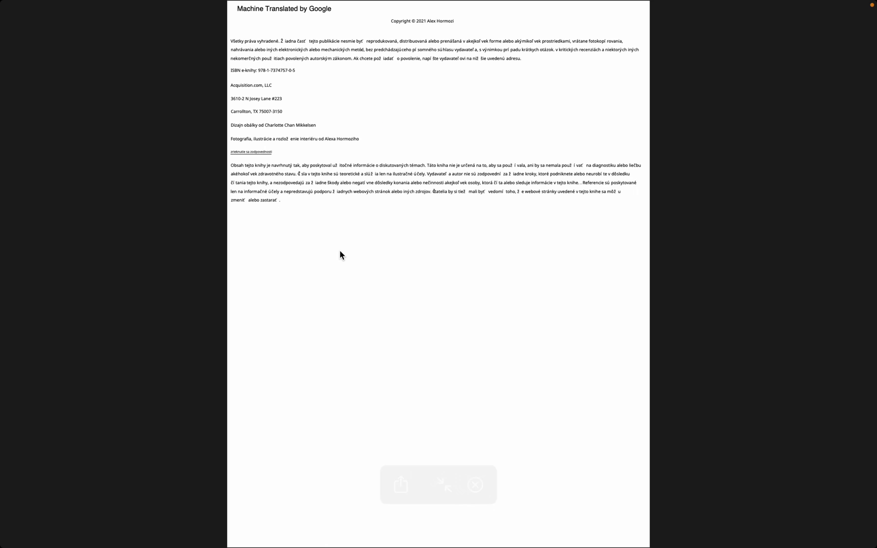
scroll(341, 255, "down", 2)
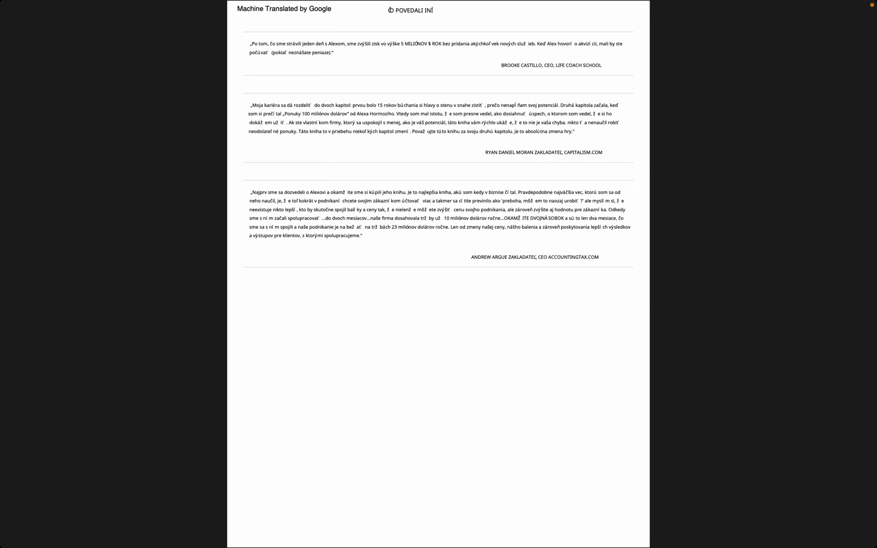
scroll(340, 254, "down", 2)
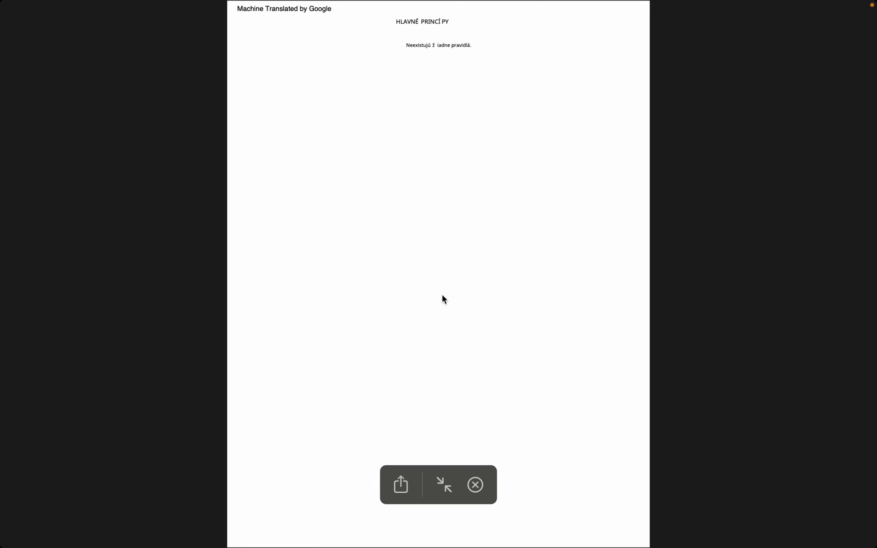
left_click(443, 499)
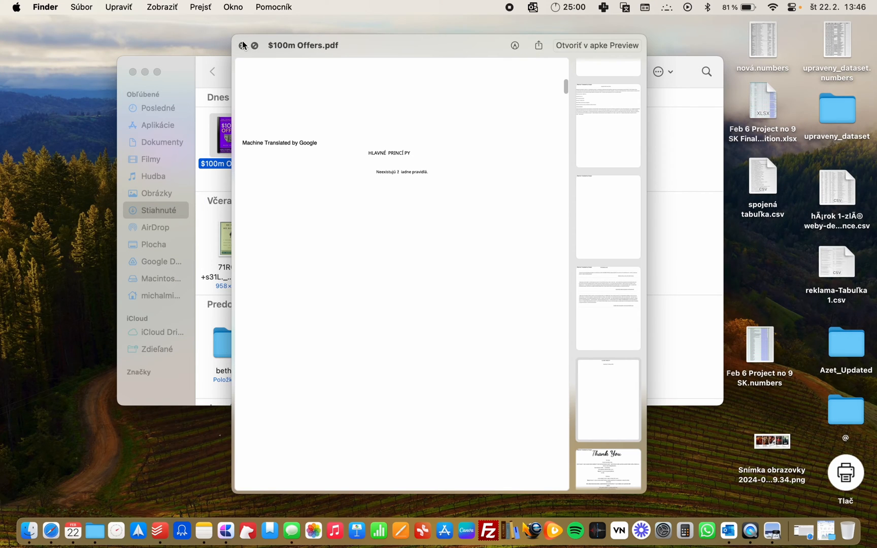
left_click(243, 45)
- Open the Slovak PDF exported from Google Docs in the Preview app
left_click(429, 123)
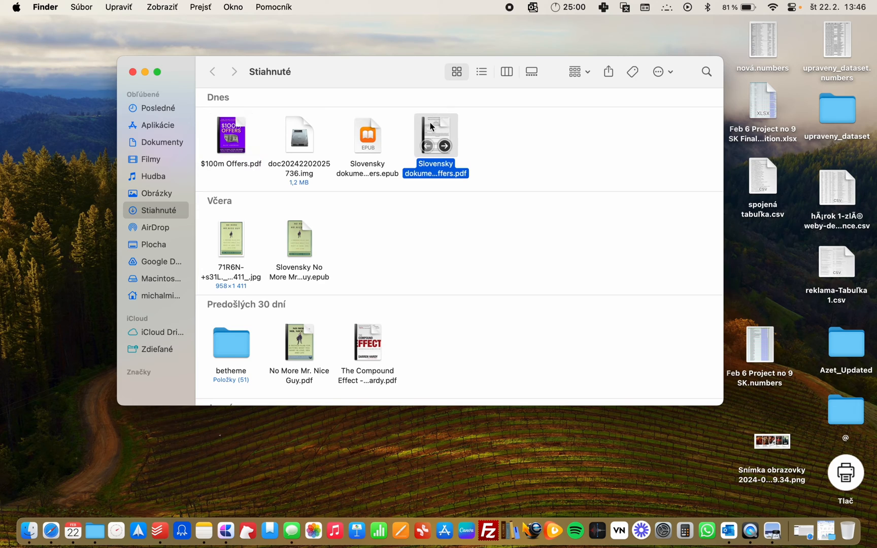
key("space")
key("space")
right_click(427, 123)
key("Escape")
double_click(435, 122)
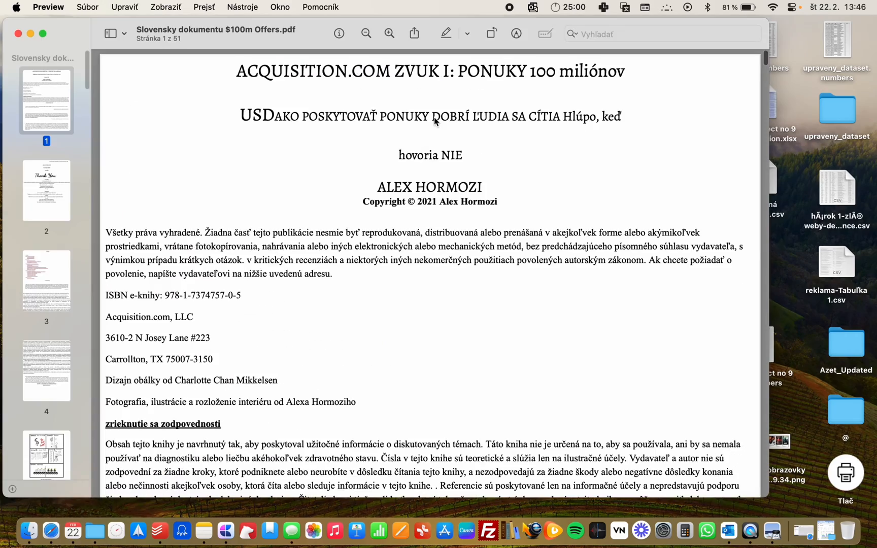
- Review the layout of the Slovak PDF from its opening page through the contents to page 6
scroll(205, 199, "down", 15)
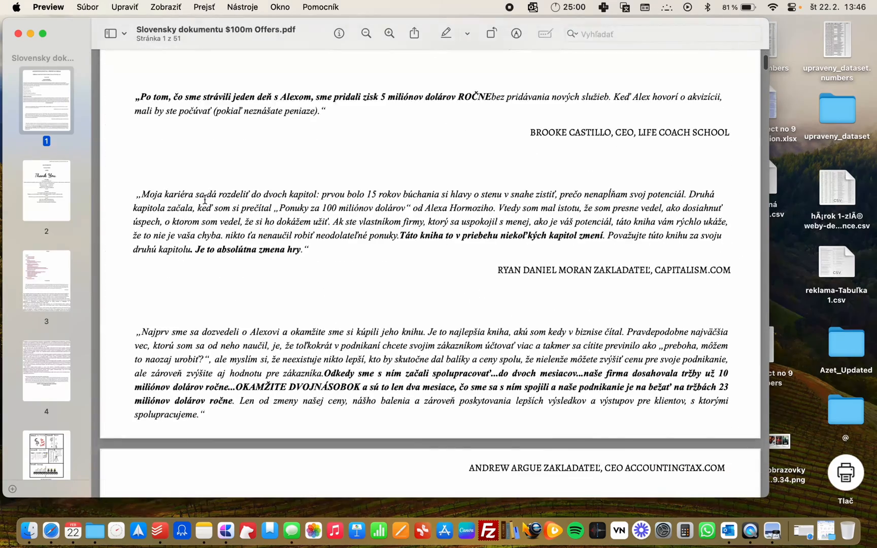
scroll(205, 199, "down", 15)
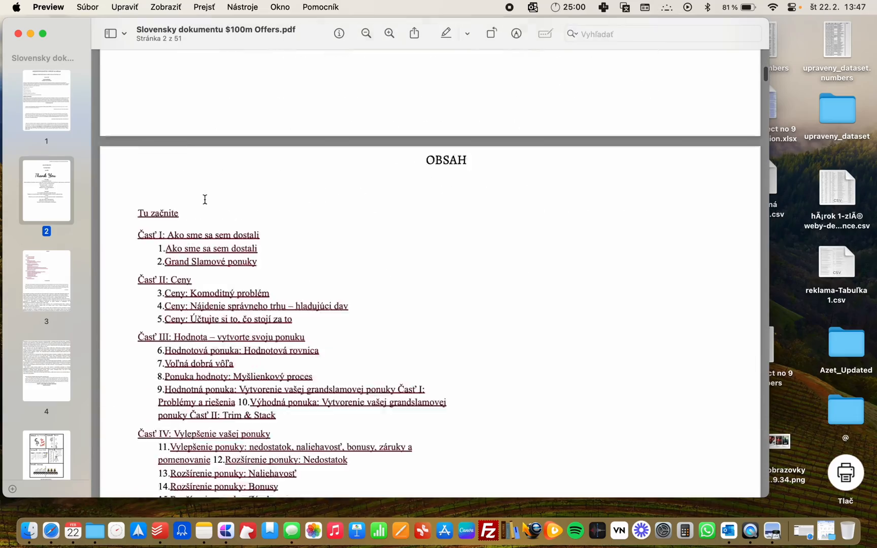
scroll(205, 199, "down", 15)
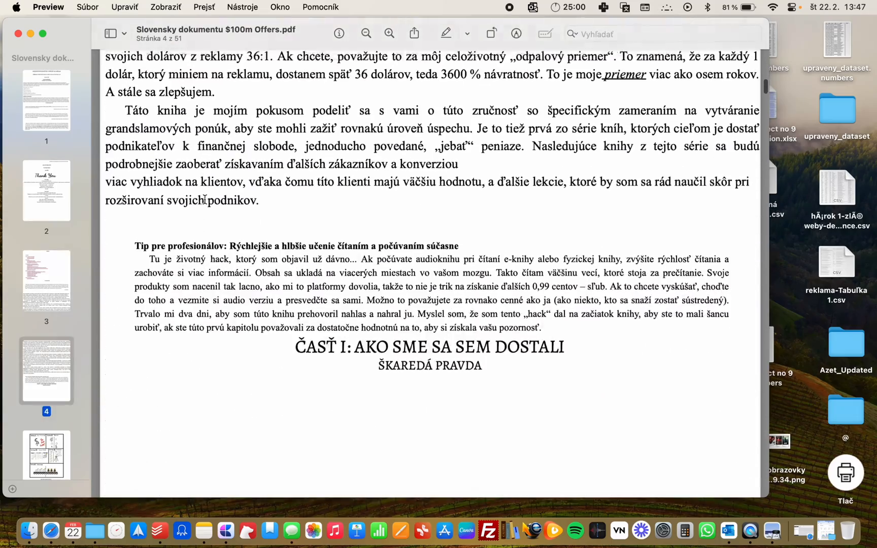
scroll(205, 199, "down", 15)
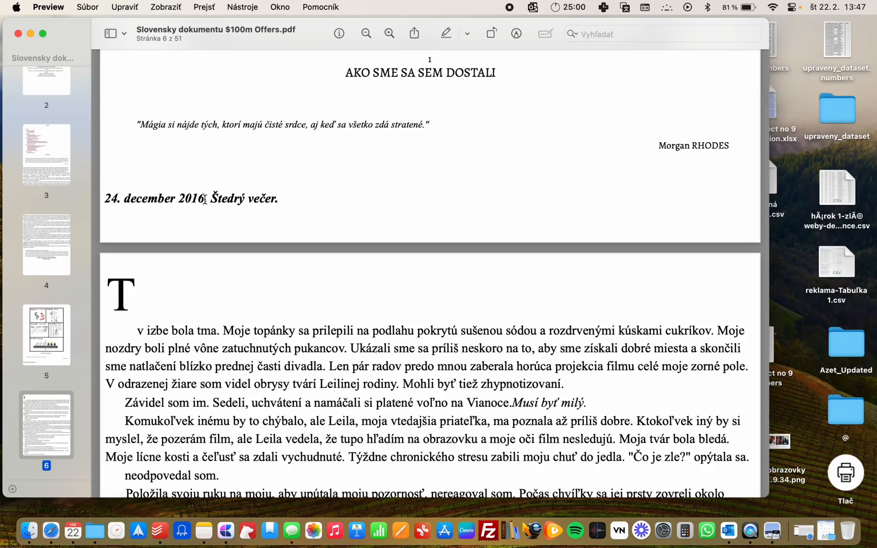
scroll(206, 199, "down", 10)
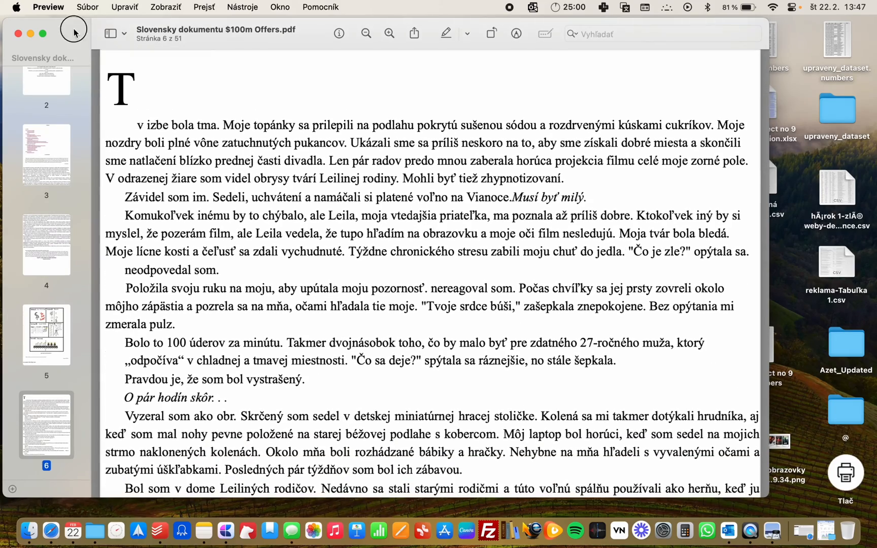
- Move the Slovak PDF window aside and check the first pages of the Google-translated $100m Offers.pdf in a quick preview
left_click_drag(61, 26, 495, 57)
mouse_move(218, 152)
left_click(217, 126)
key("space")
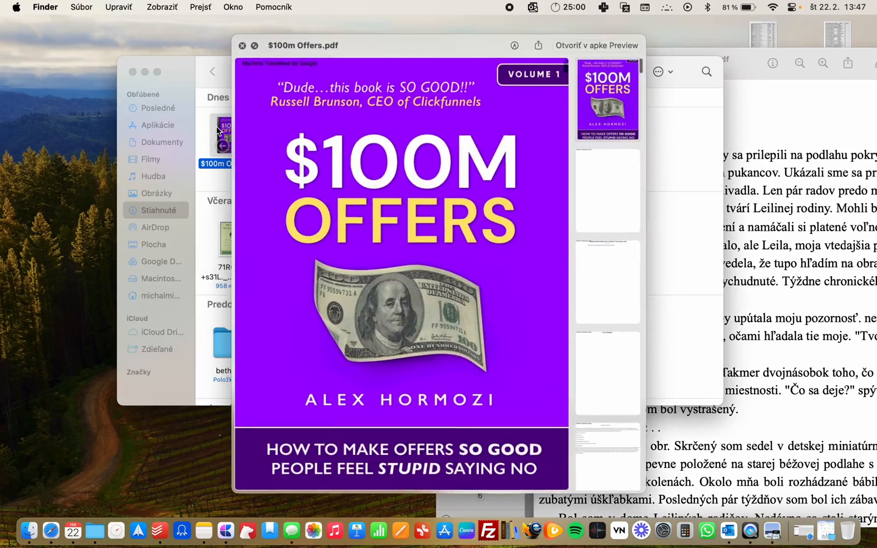
left_click(617, 196)
left_click(615, 359)
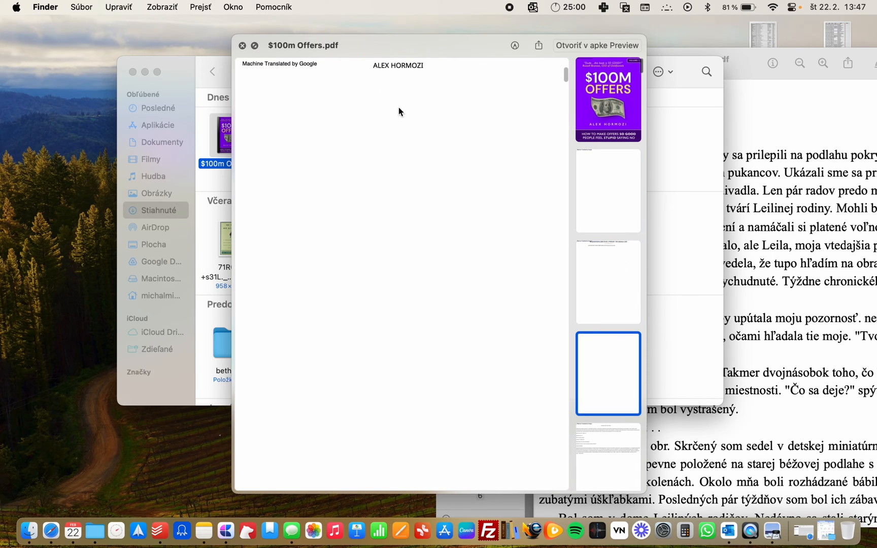
left_click(242, 46)
- Bring the Slovak PDF window back to the front and review its text from page 6 to page 8
left_click(751, 62)
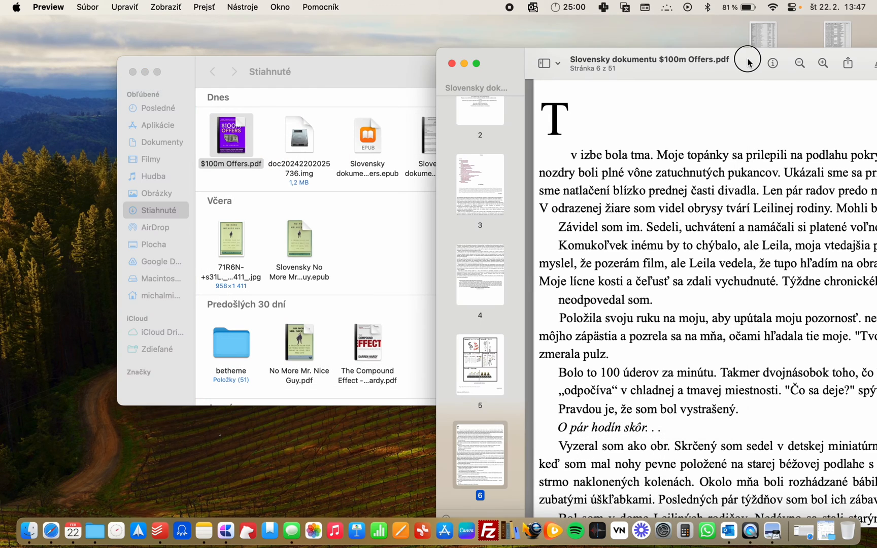
double_click(495, 53)
scroll(275, 238, "down", 5)
scroll(275, 239, "down", 20)
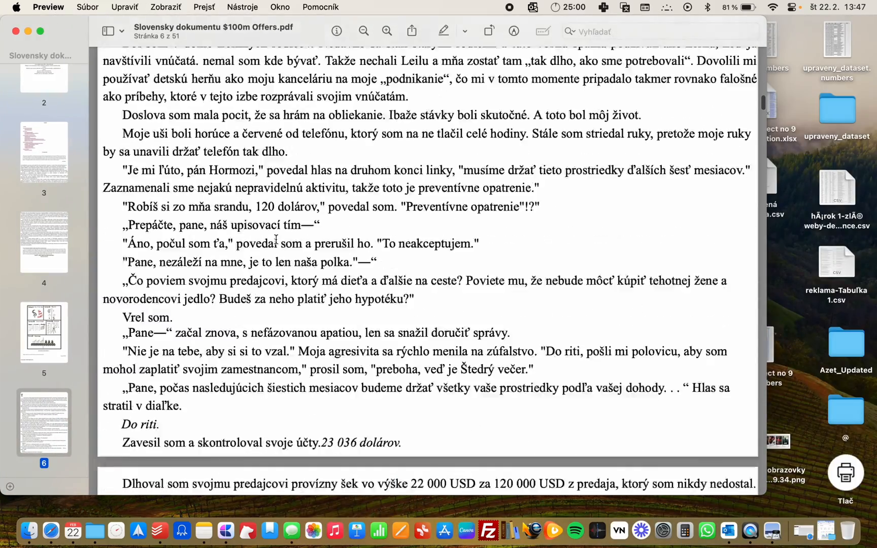
scroll(276, 238, "down", 20)
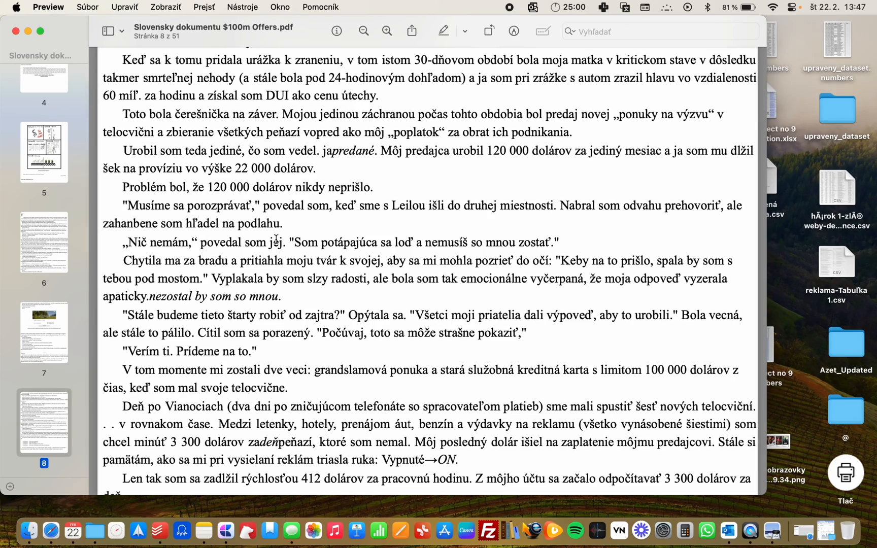
scroll(276, 239, "down", 8)
- Preview the Google-translated $100m Offers.pdf again and examine the text layout from the GRAND SLAM PONUKY page onward
double_click(78, 36)
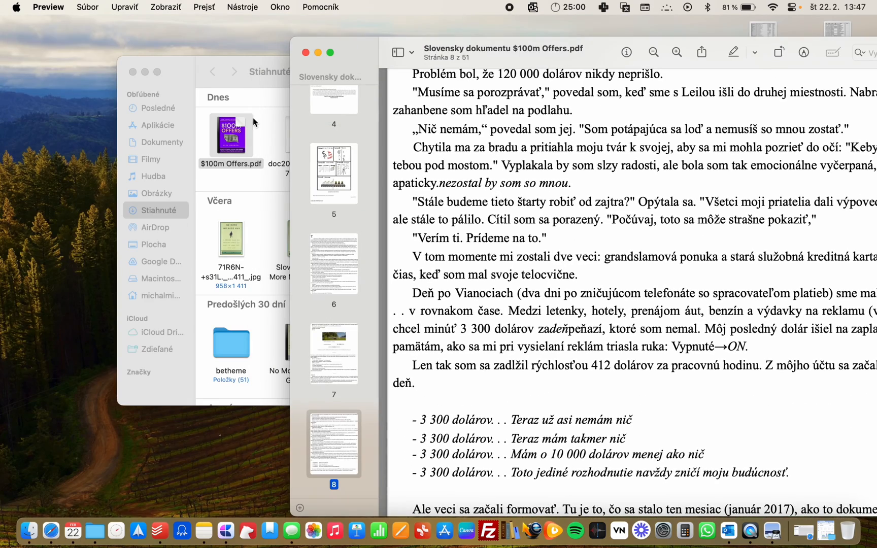
left_click(172, 71)
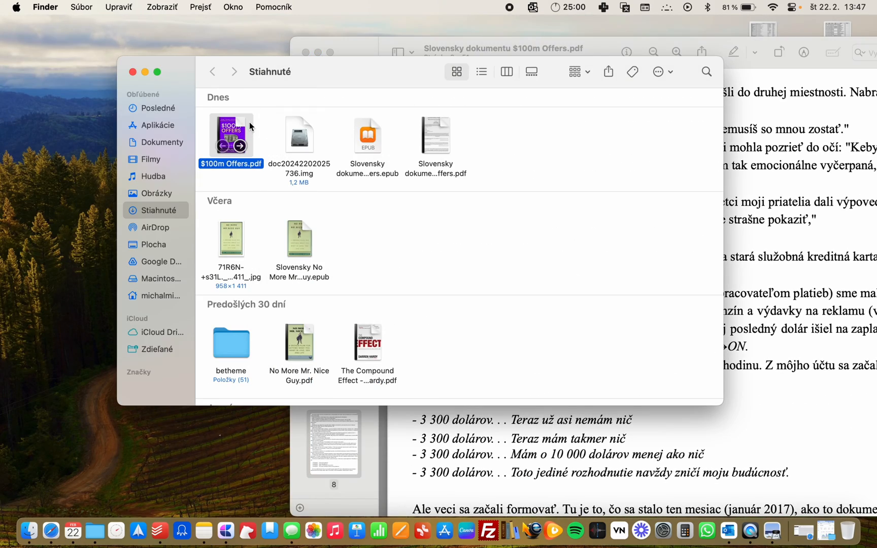
key("space")
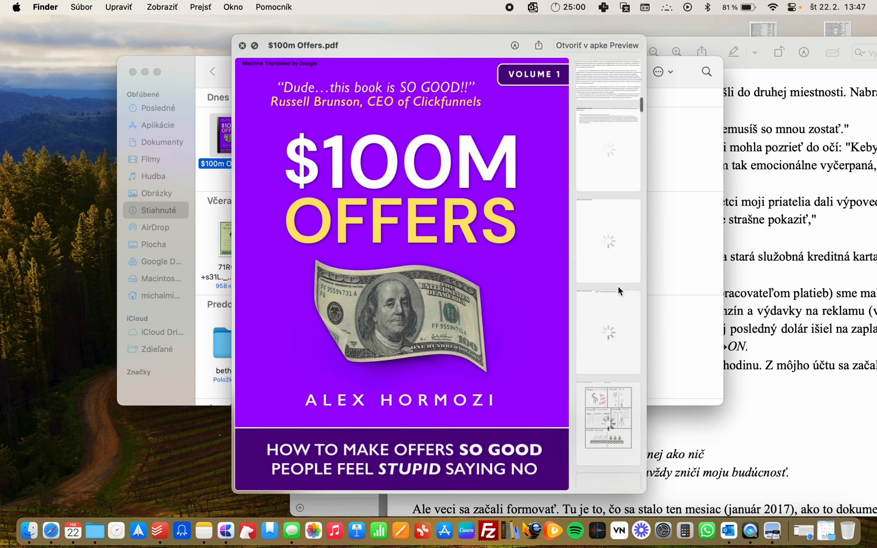
left_click(615, 262)
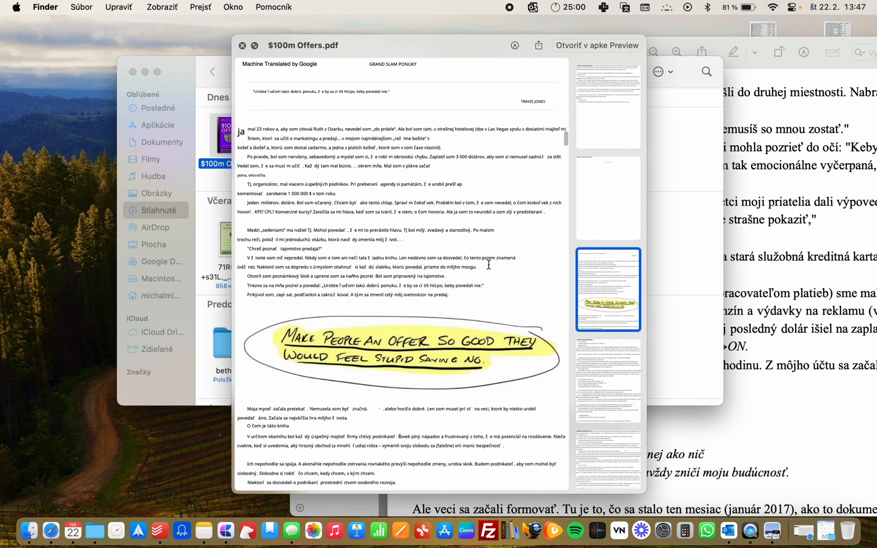
scroll(390, 266, "down", 5)
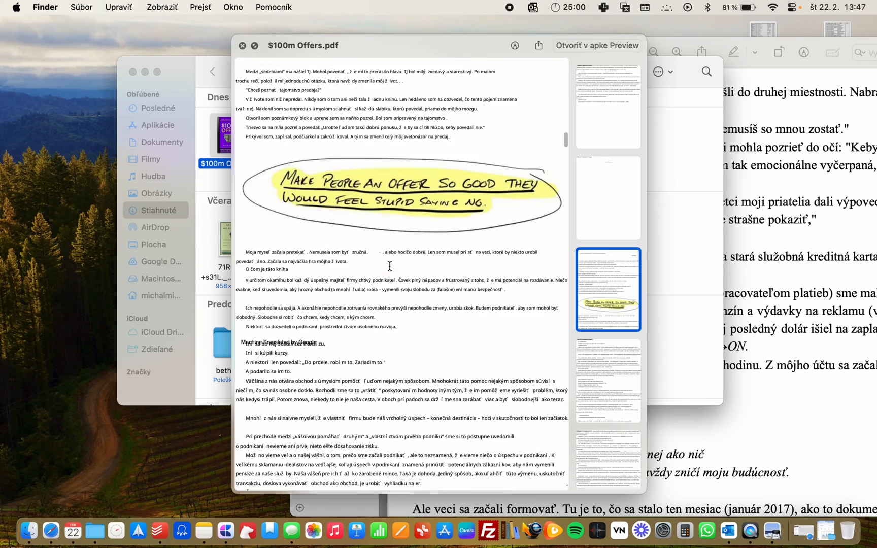
scroll(390, 267, "down", 5)
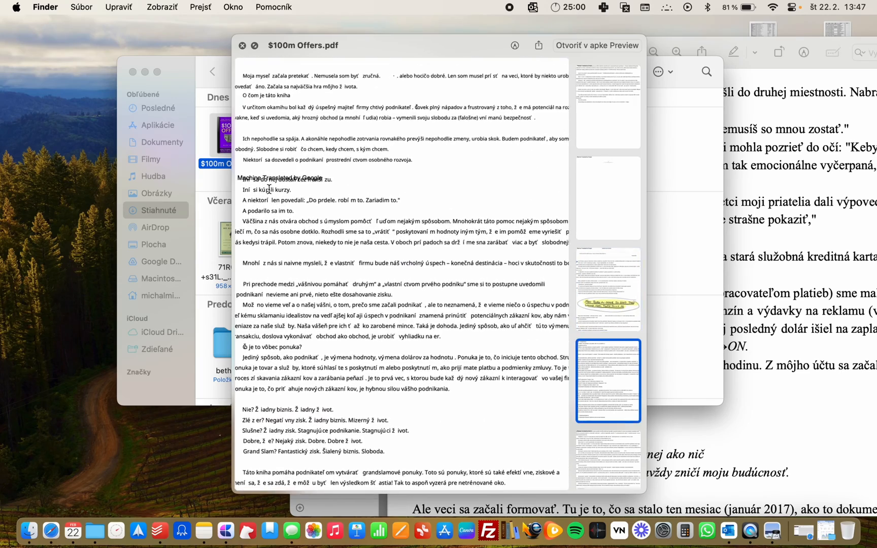
- Examine up close the "Machine Translated by Google" label and the body text around it
left_click_drag(238, 177, 313, 180)
left_click(314, 181)
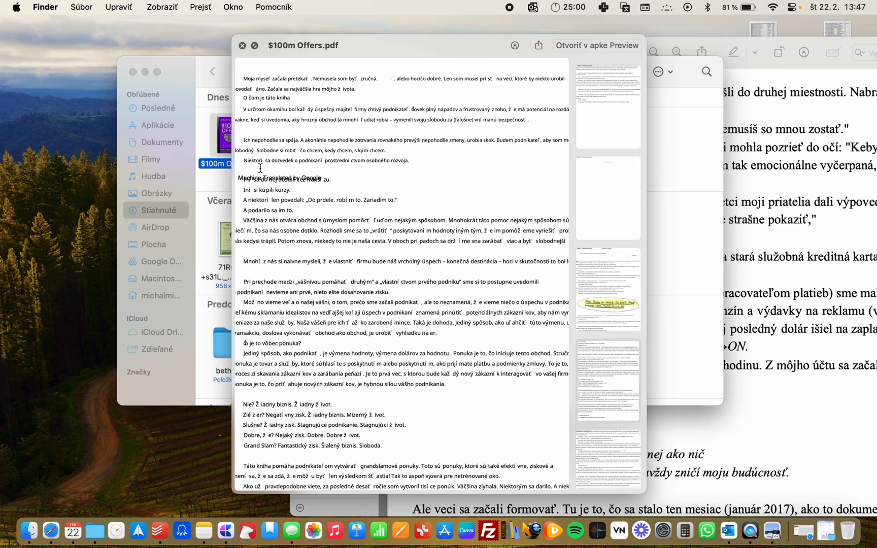
scroll(253, 165, "up", 5)
scroll(336, 187, "left", 2)
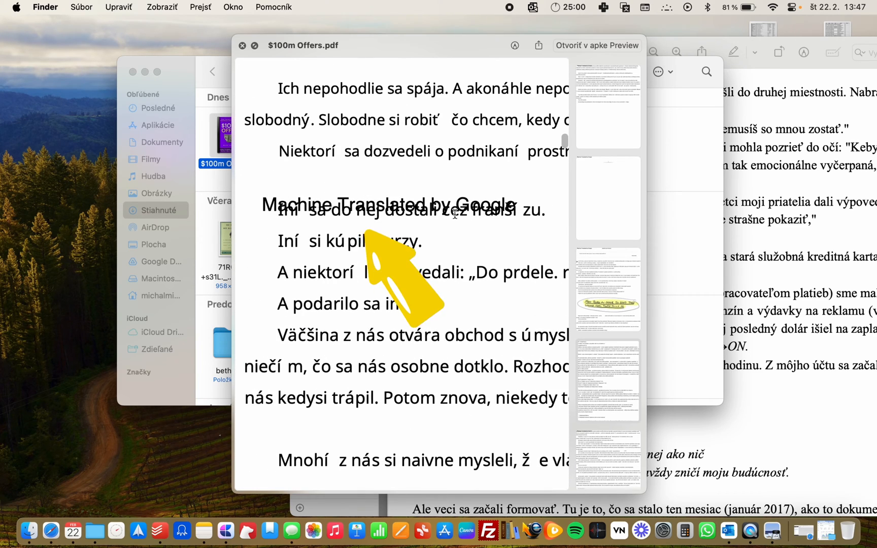
- Read on through the Slovak PDF from page 8 to page 14 and close both PDF previews
scroll(455, 213, "down", 4)
left_click(758, 249)
scroll(631, 318, "down", 4)
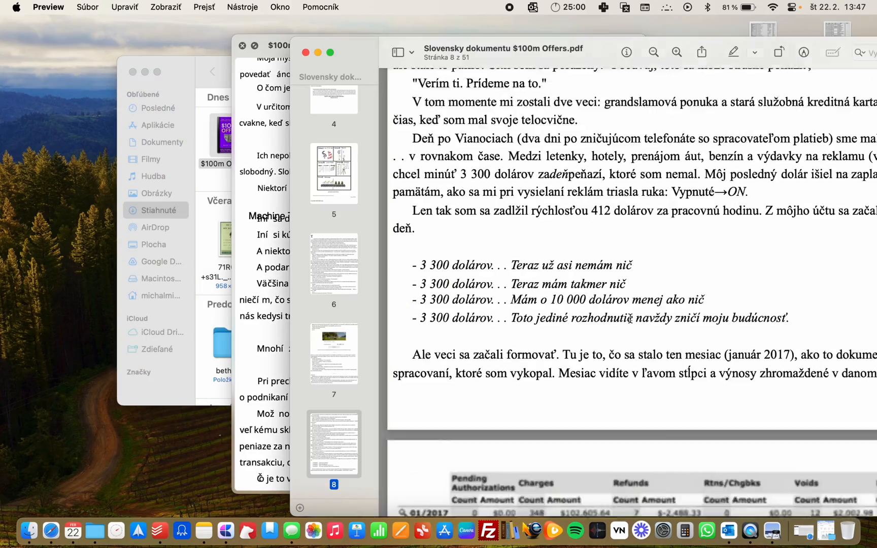
scroll(631, 318, "down", 20)
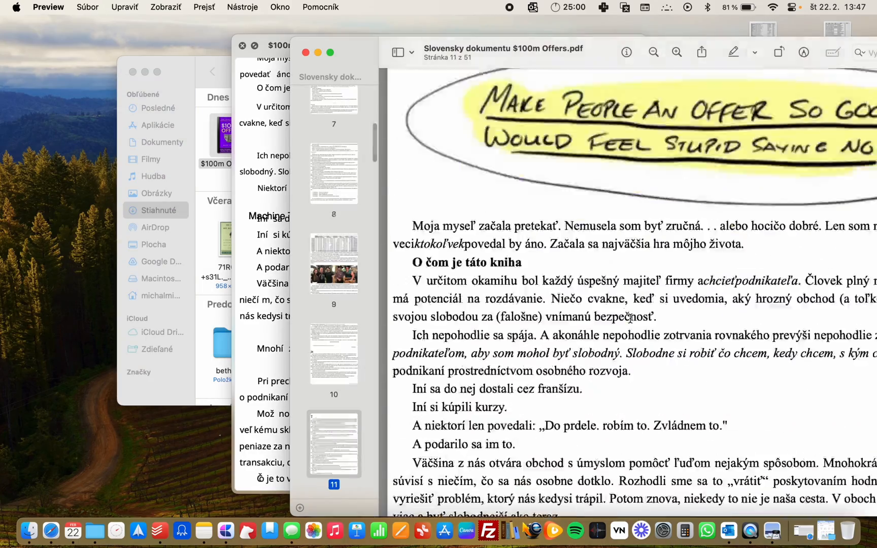
scroll(630, 318, "down", 20)
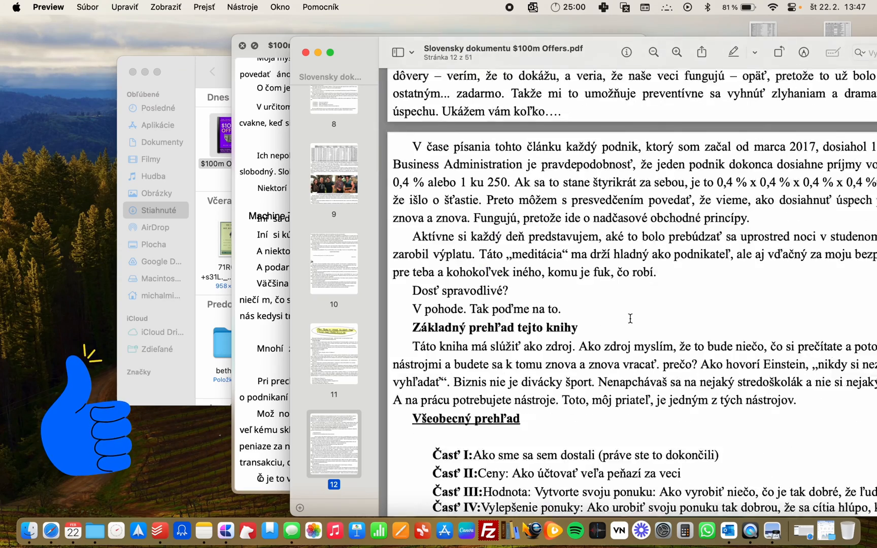
scroll(631, 319, "down", 15)
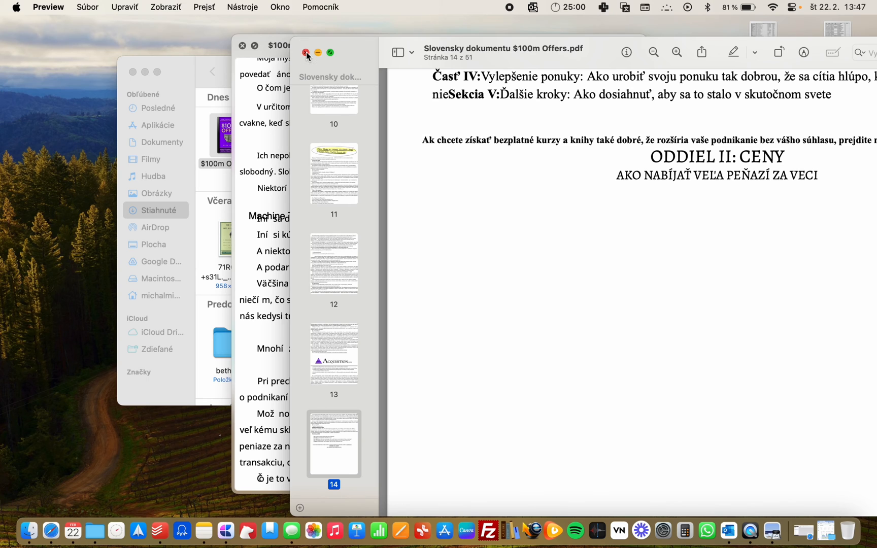
left_click(306, 52)
left_click(243, 46)
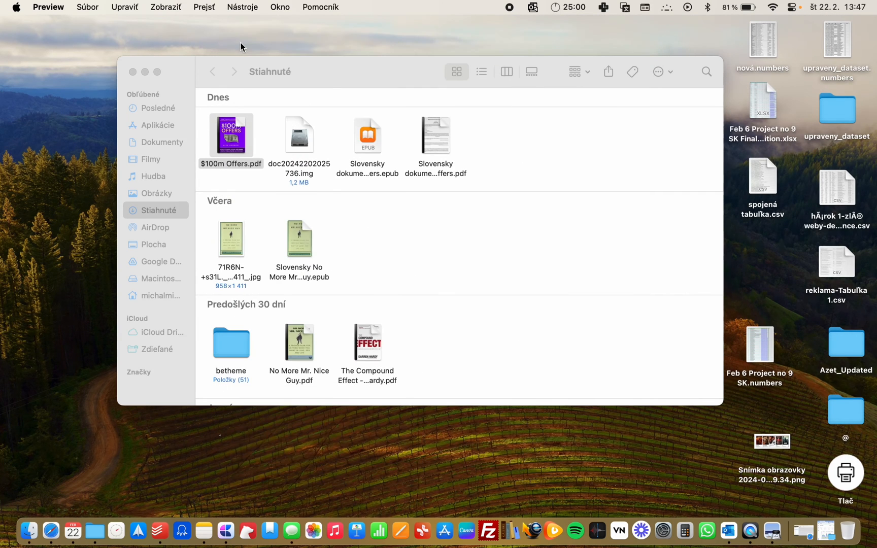
- Check the Slovensky dokumentu $100m Offers.epub file in the Downloads folder in a quick preview
left_click(377, 138)
key("space")
key("space")
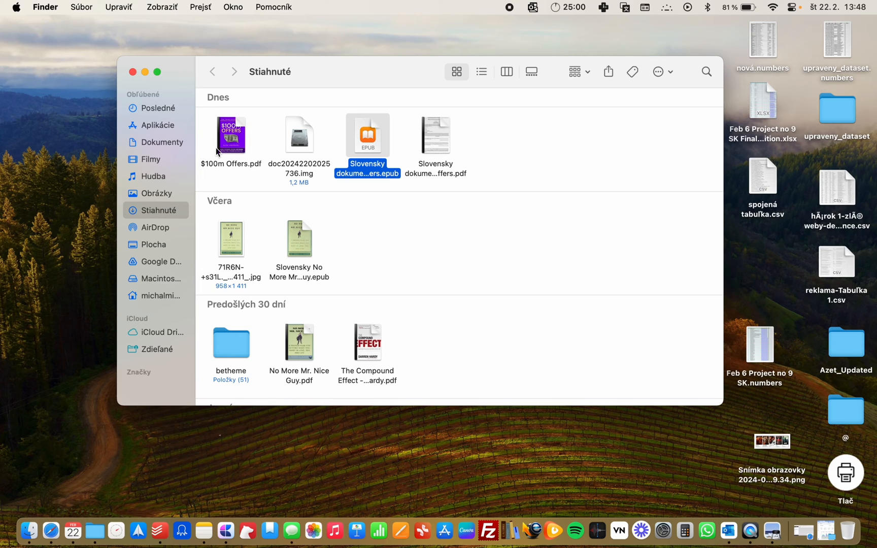
- Switch to Epubor Ultimate and check which output formats it offers for conversion
mouse_move(222, 127)
left_click(532, 533)
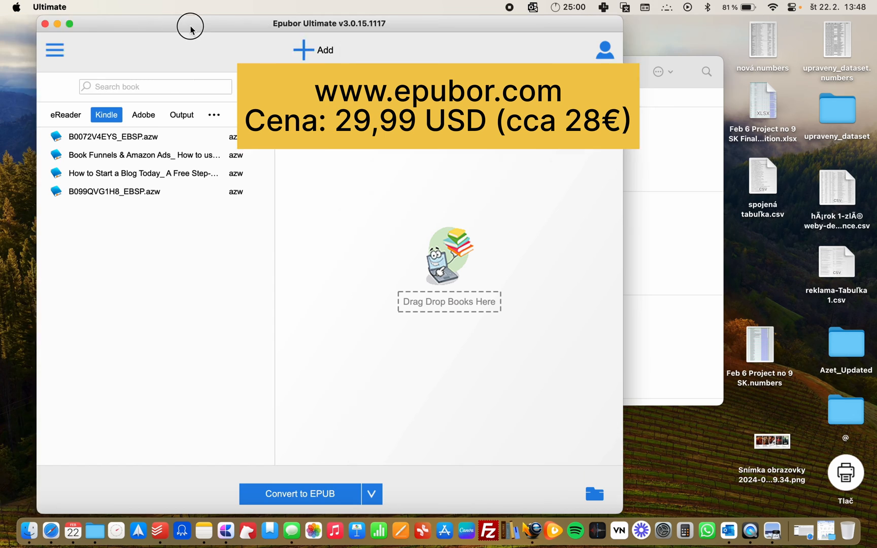
left_click_drag(188, 23, 262, 16)
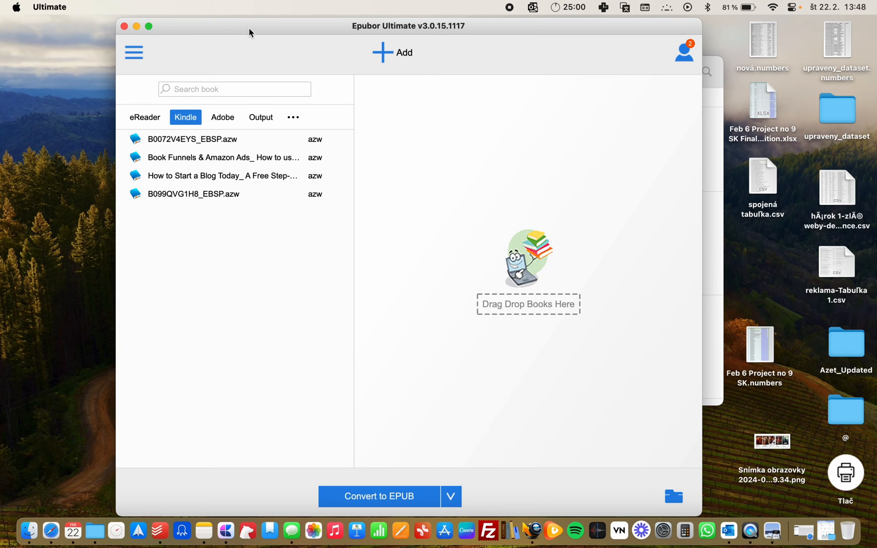
mouse_move(249, 28)
left_mouse_down()
mouse_move(128, 231)
mouse_move(227, 92)
mouse_move(250, 31)
left_mouse_up()
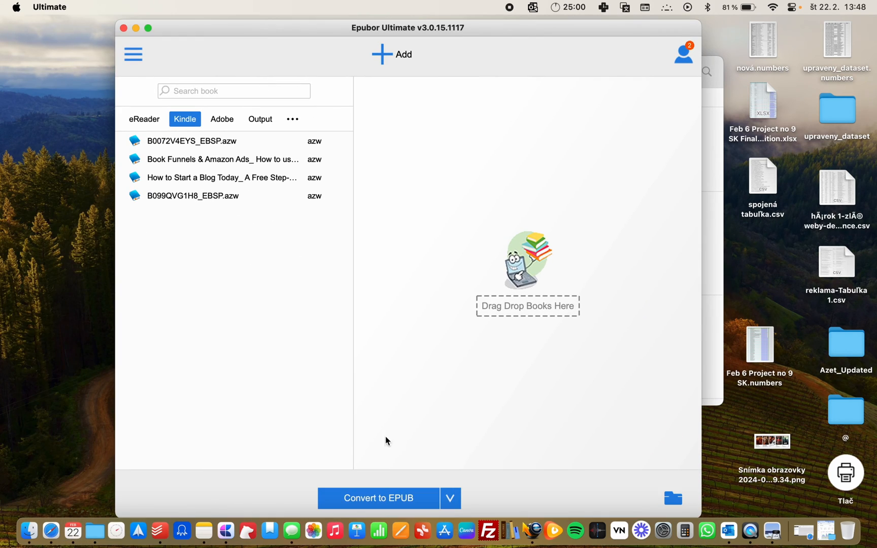
left_click(449, 503)
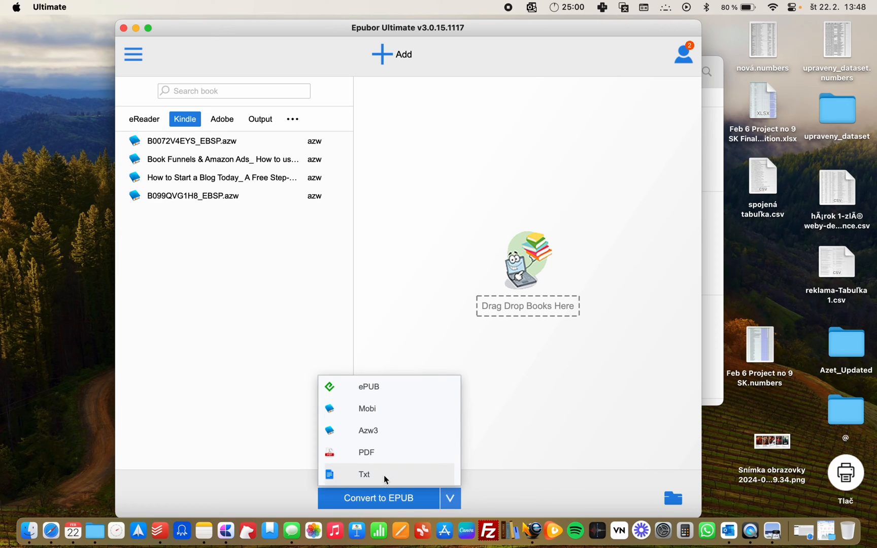
left_click(529, 428)
- Add Slovensky dokumentu $100m Offers.epub from the Downloads folder to the Epubor book list
left_click_drag(355, 33, 645, 36)
left_click_drag(387, 133, 733, 159)
left_click_drag(739, 36, 300, 37)
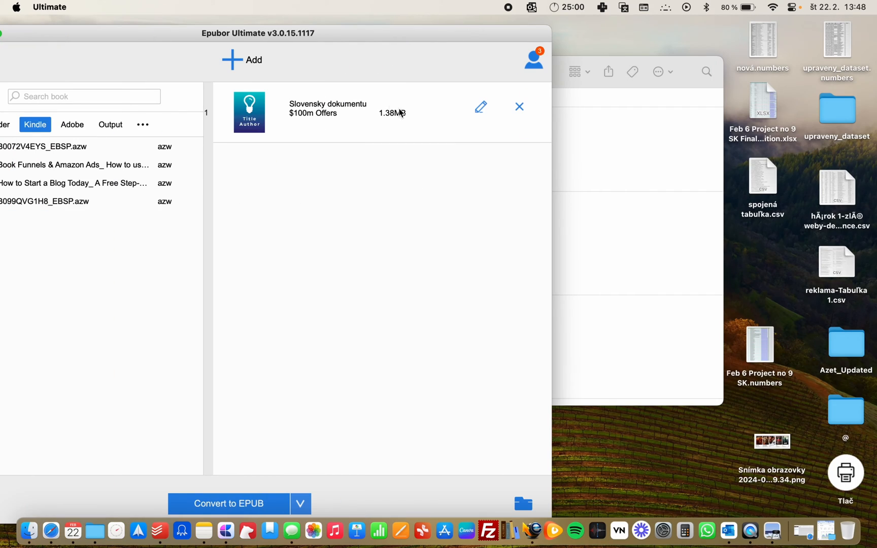
- Open the added book's metadata for editing and change its title to "SK $100m Offers"
left_click(480, 109)
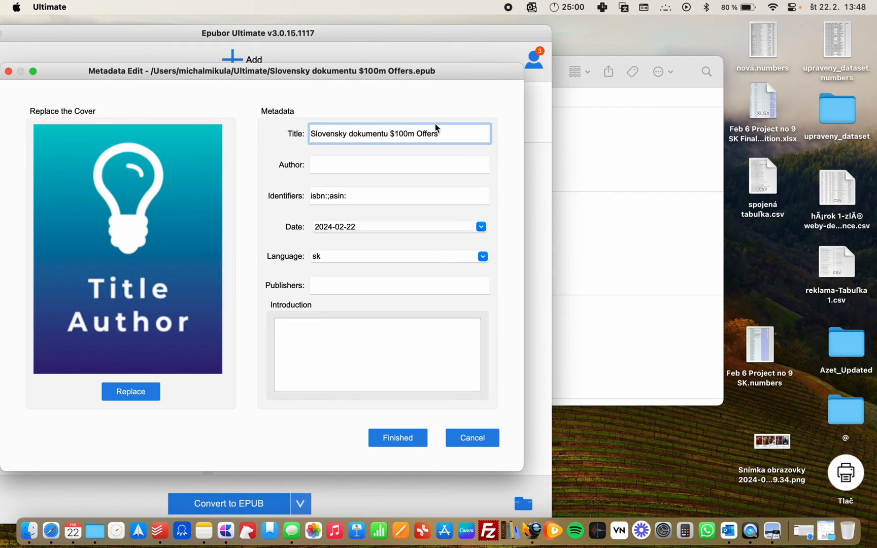
left_click_drag(224, 74, 299, 74)
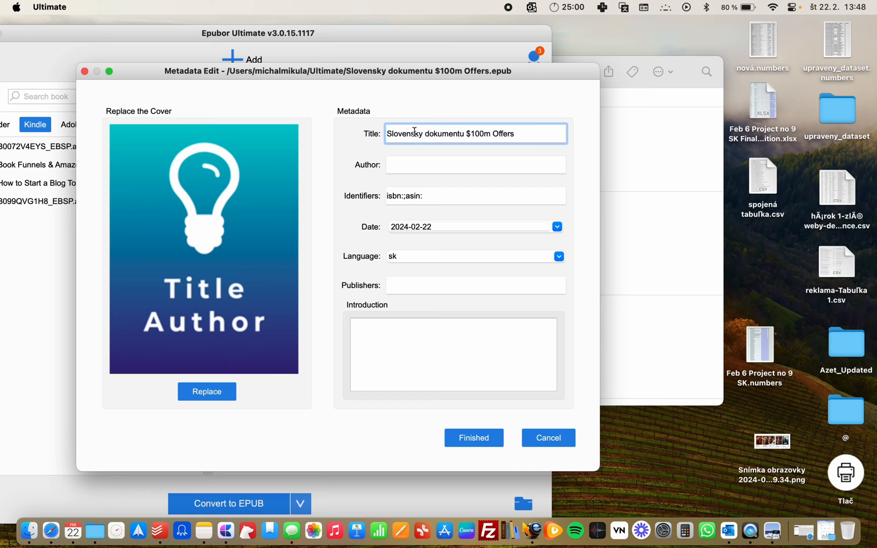
double_click(448, 134)
key("BackSpace")
key("BackSpace")
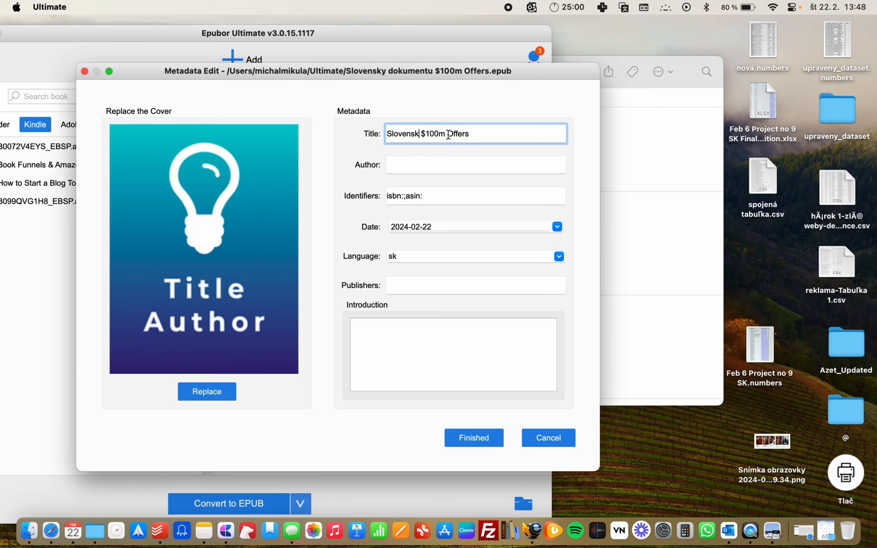
key("BackSpace")
key("BackSpace")
key("BackSpace")
key("BackSpace")
key("BackSpace")
key("BackSpace")
key("BackSpace")
type("K")
- Copy "$100m Offers" from the title and search Google Images for it in Safari
mouse_move(401, 133)
left_mouse_down()
mouse_move(450, 134)
mouse_move(400, 134)
left_mouse_up()
key("super+c")
left_click(446, 134)
key("ctrl+Right")
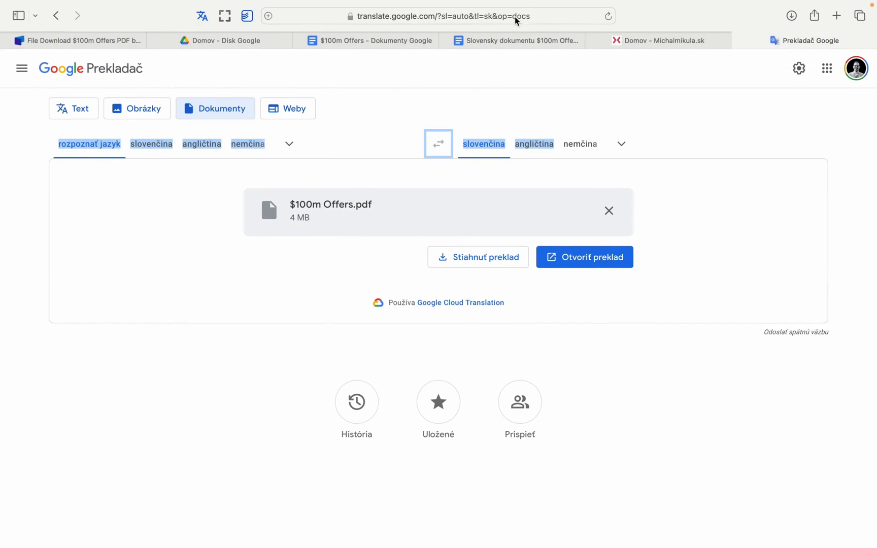
left_click(515, 17)
type("go")
key("Return")
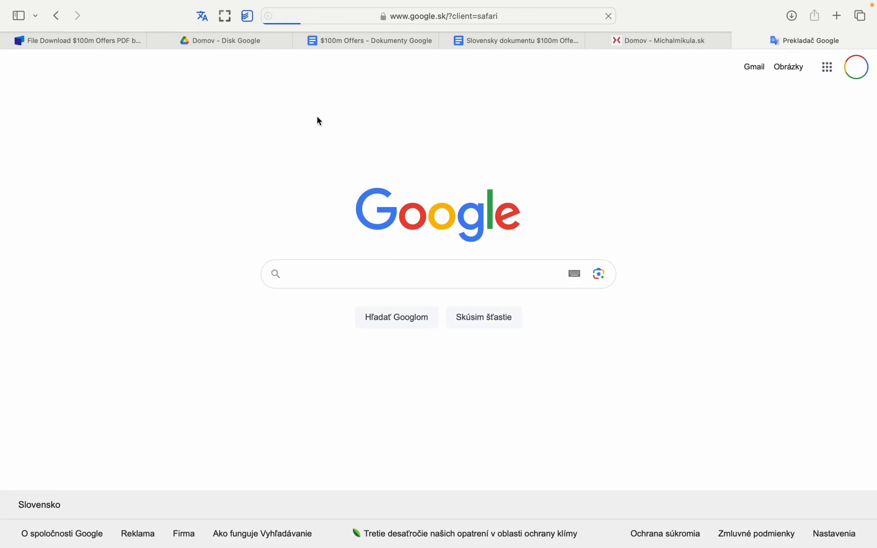
left_click(320, 11)
key("super+v")
key("Return")
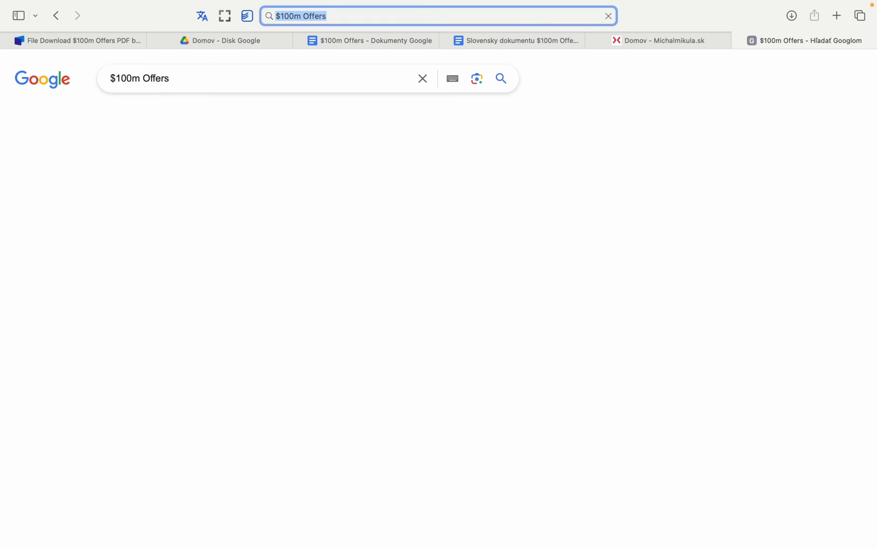
left_click(167, 121)
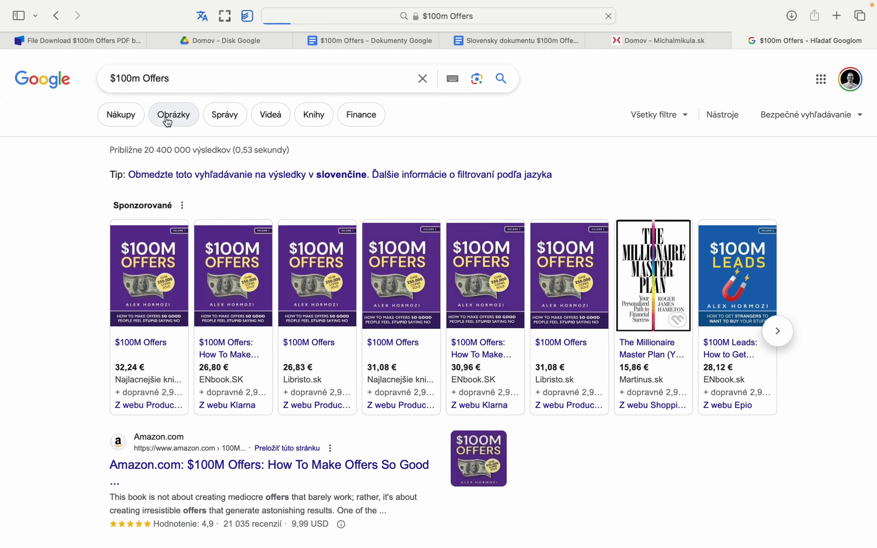
- Open the Goodreads result for the $100M Offers cover and save its full image to Downloads
scroll(167, 203, "down", 5)
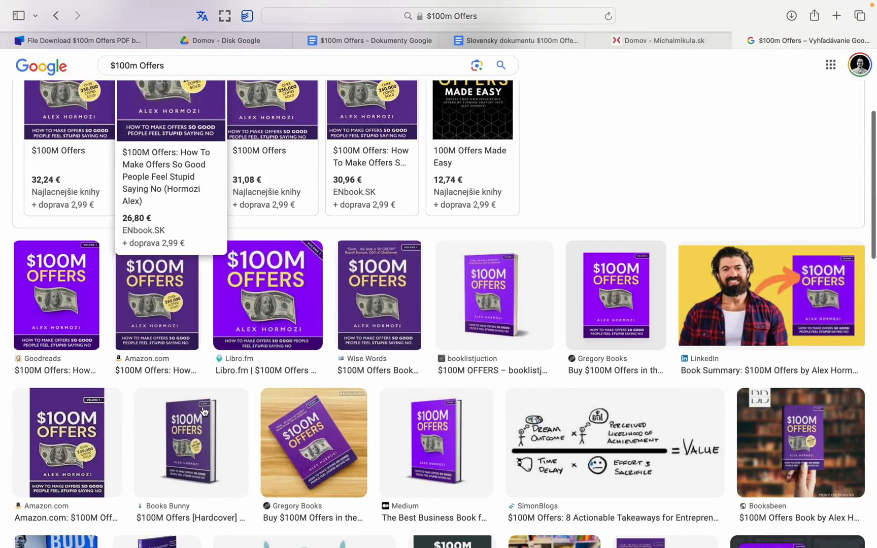
left_click(72, 303)
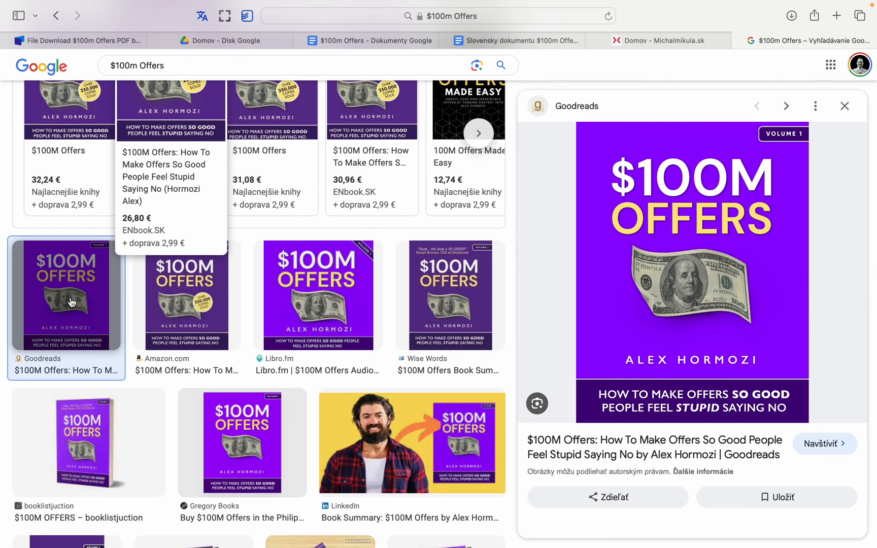
right_click(714, 230)
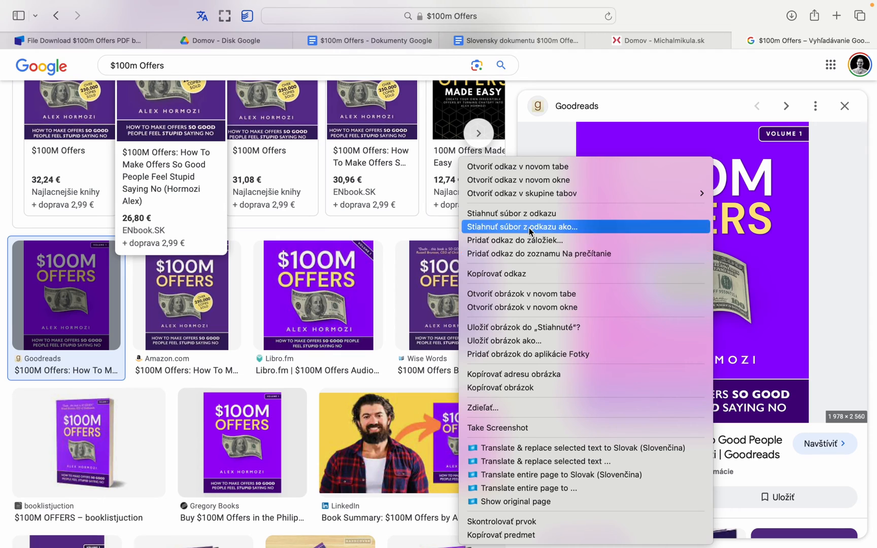
left_click(542, 331)
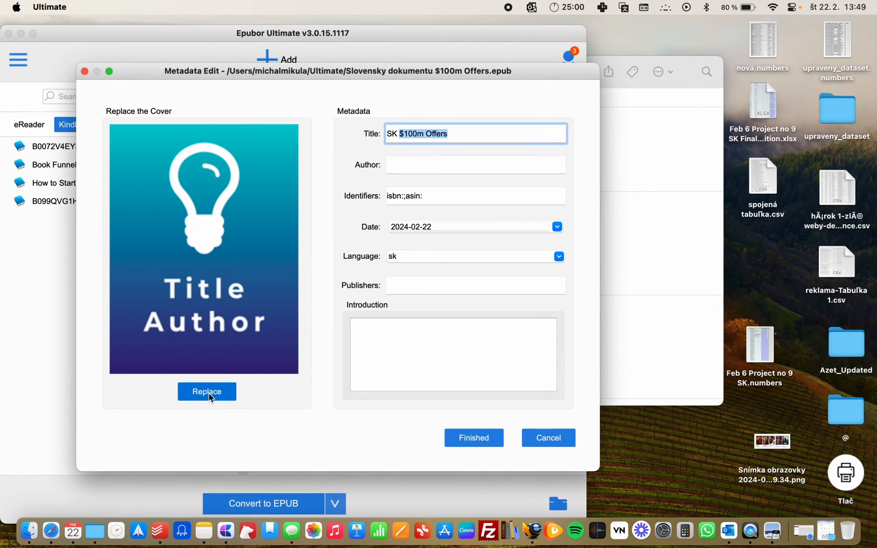
- Replace the book's cover with the downloaded $100M Offers image from Downloads and save the metadata
left_click(208, 393)
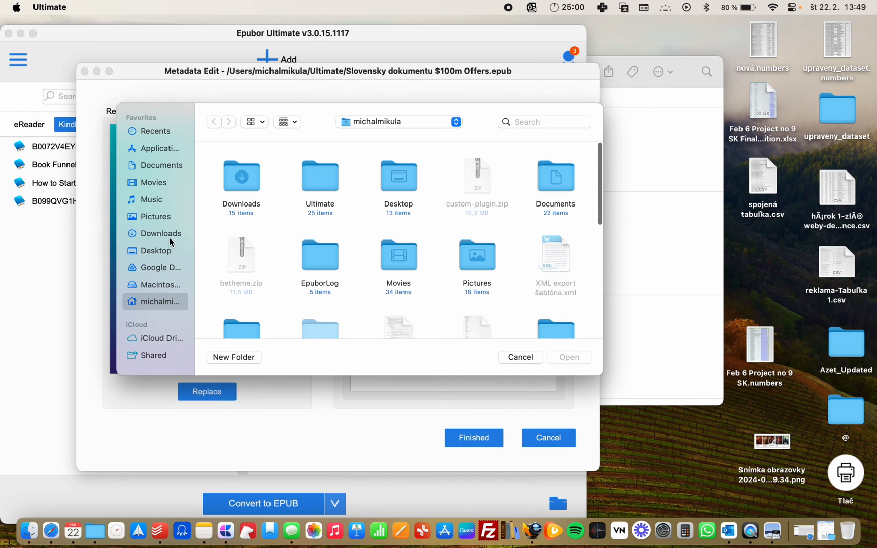
left_click(160, 233)
double_click(243, 176)
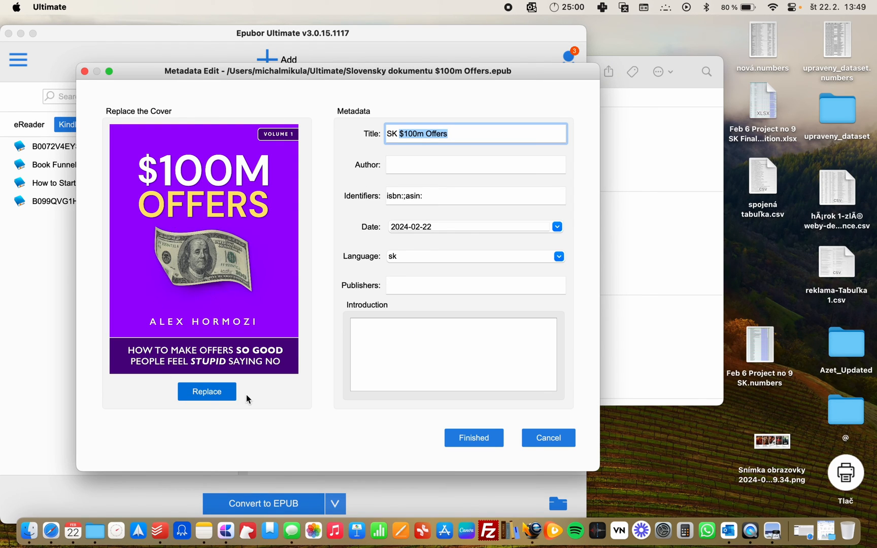
left_click(467, 438)
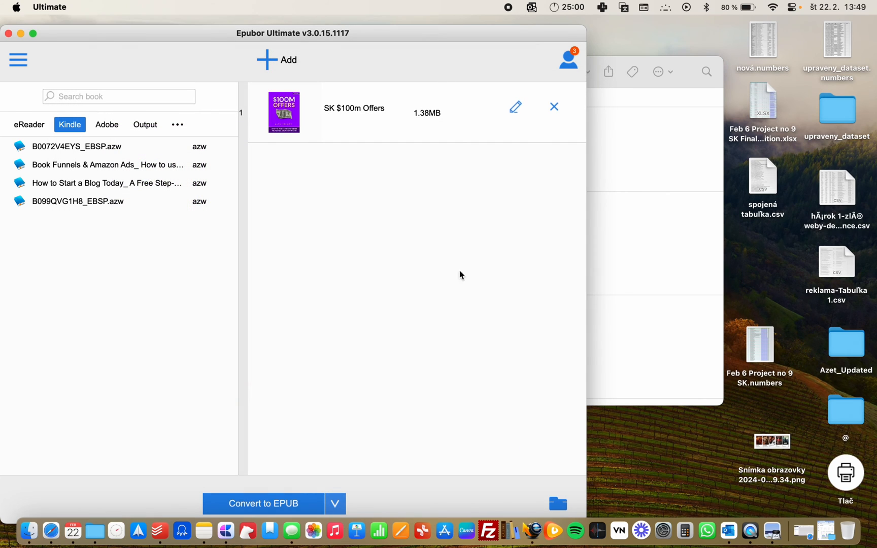
- Move the edited Slovak EPUB from the Ultimate output folder to the desktop and close the open Finder and Epubor windows
left_click(559, 505)
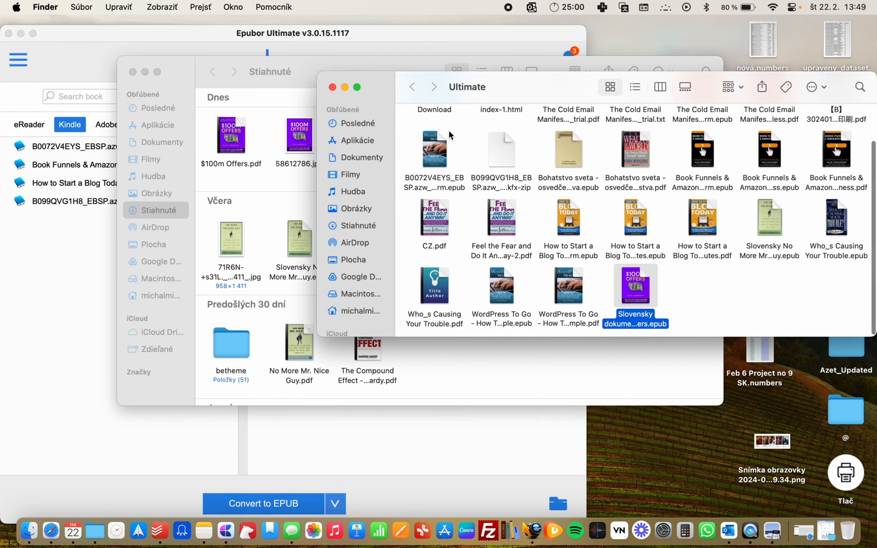
left_click_drag(637, 295, 643, 448)
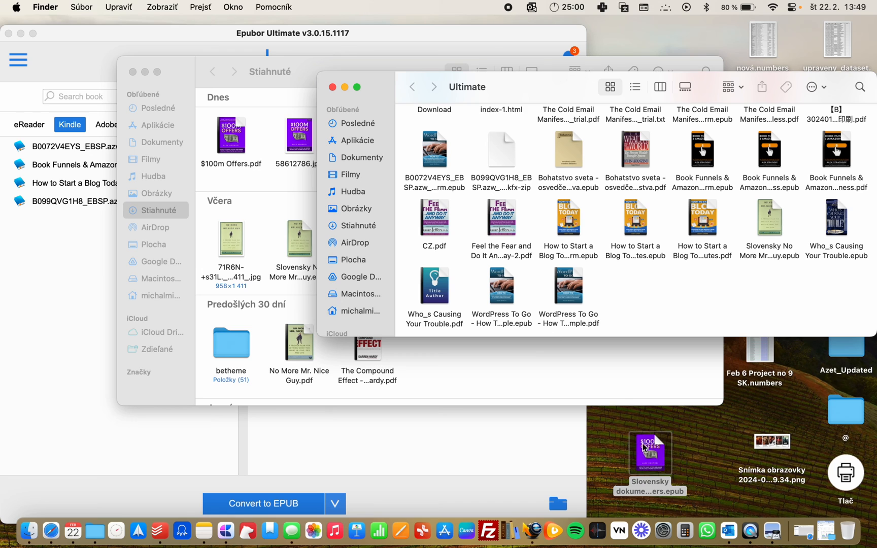
left_click(332, 88)
left_click(133, 72)
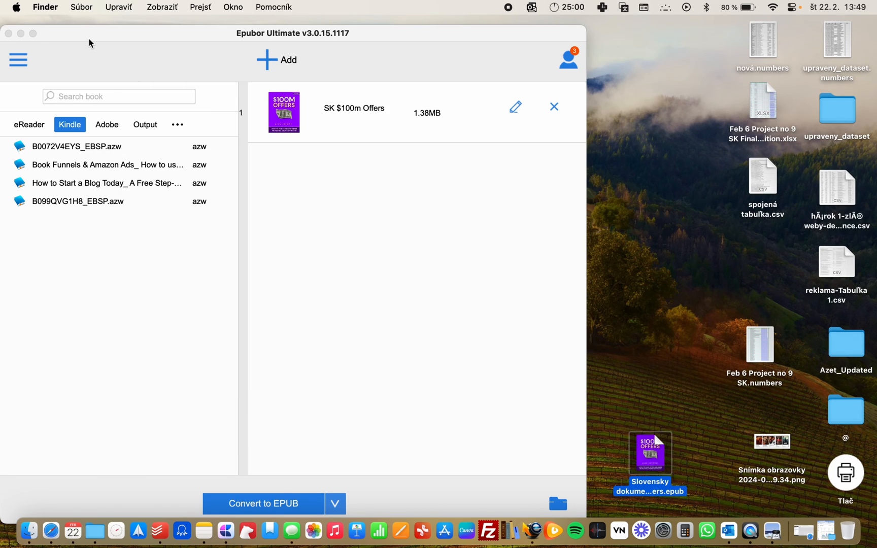
left_click_drag(90, 40, 136, 41)
left_click(52, 34)
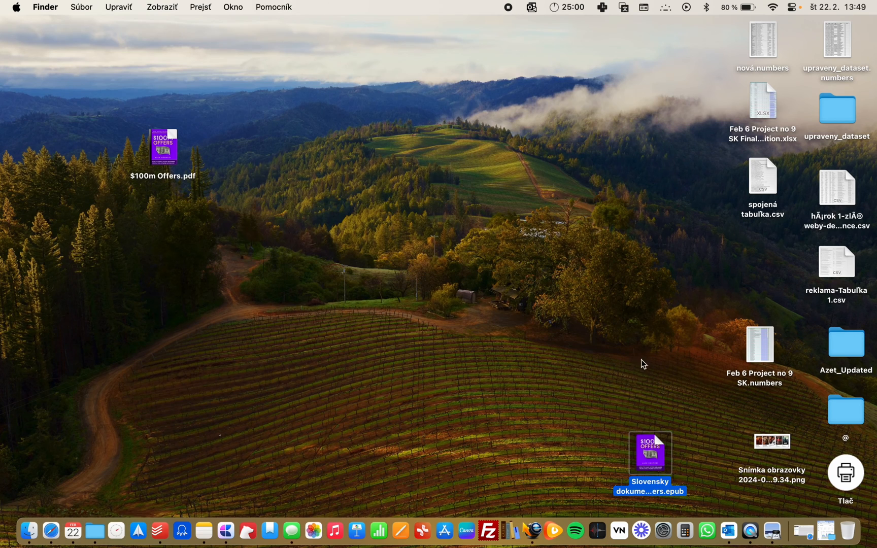
- Place the Slovak EPUB in an open area of the desktop and check its new cover in a quick preview
left_click_drag(650, 447, 383, 102)
key("space")
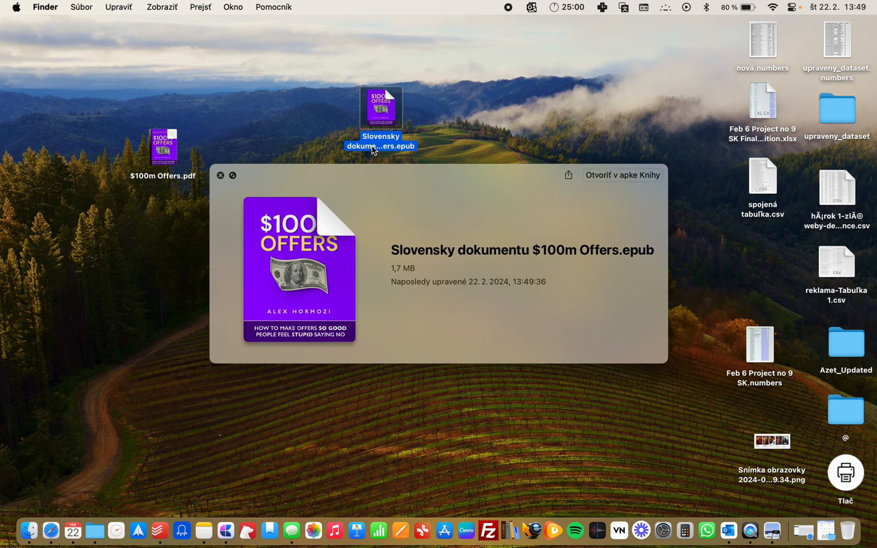
key("space")
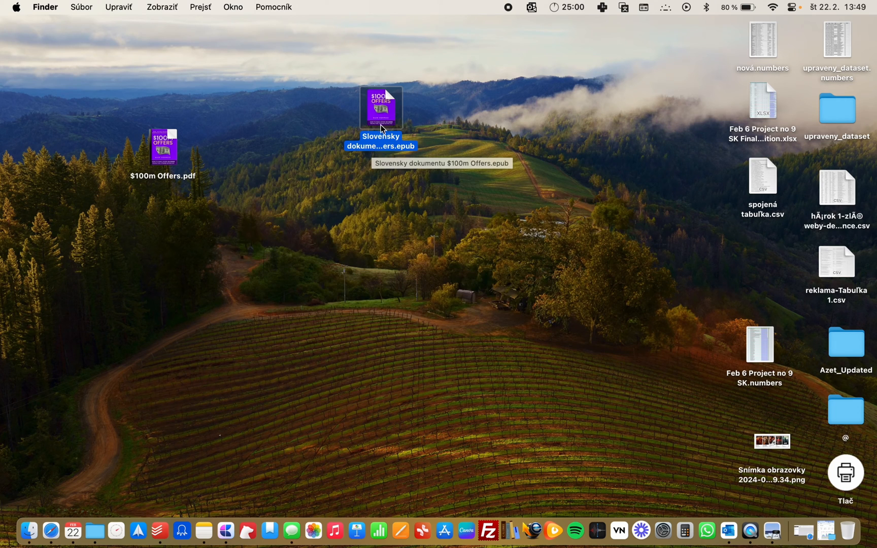
key("space")
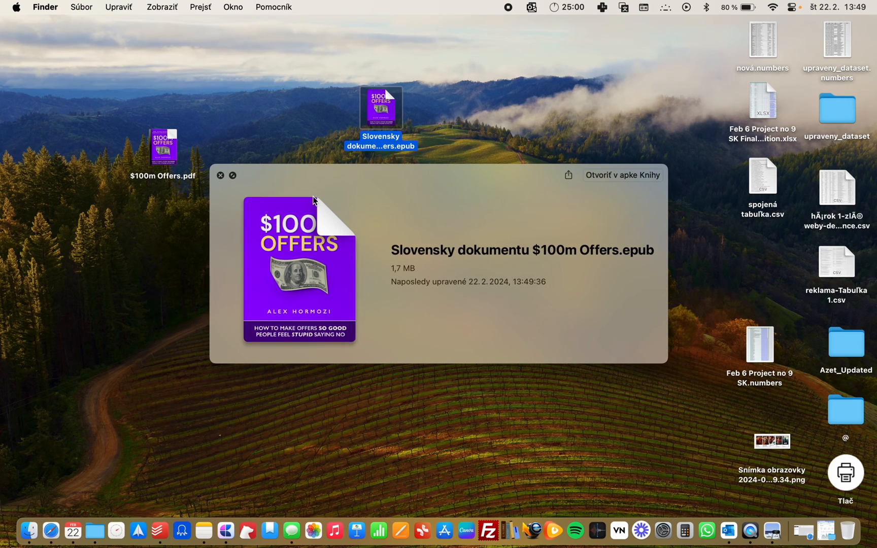
key("space")
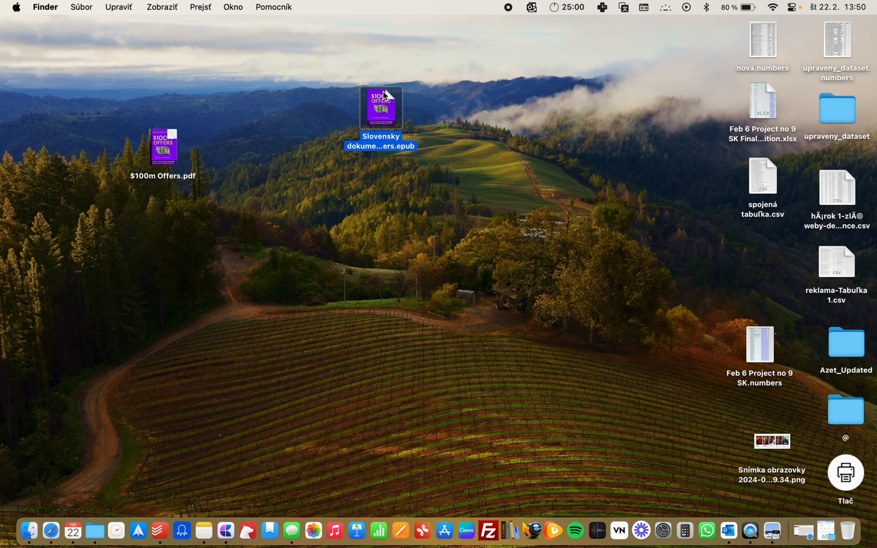
key("space")
key("space")
key("space")
key("space")
- Return to the Slovak Google Docs translation in Safari and tidy its opening page, rejoining the split title lines and narrowing the text with wider side margins
key("ctrl+Right")
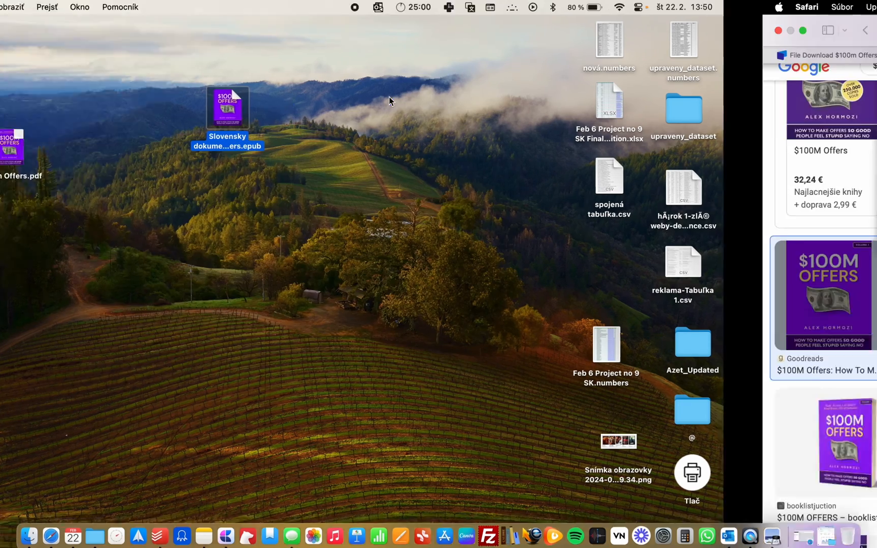
left_click(522, 41)
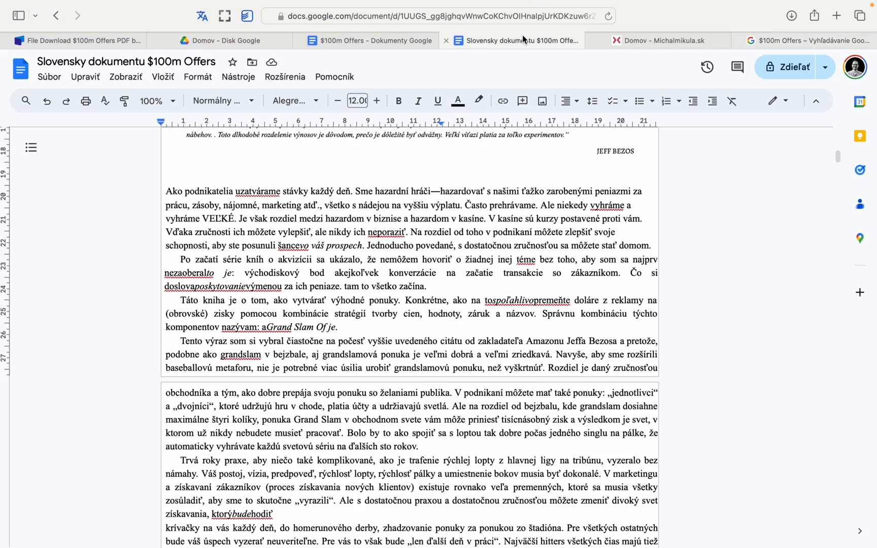
scroll(363, 187, "up", 15)
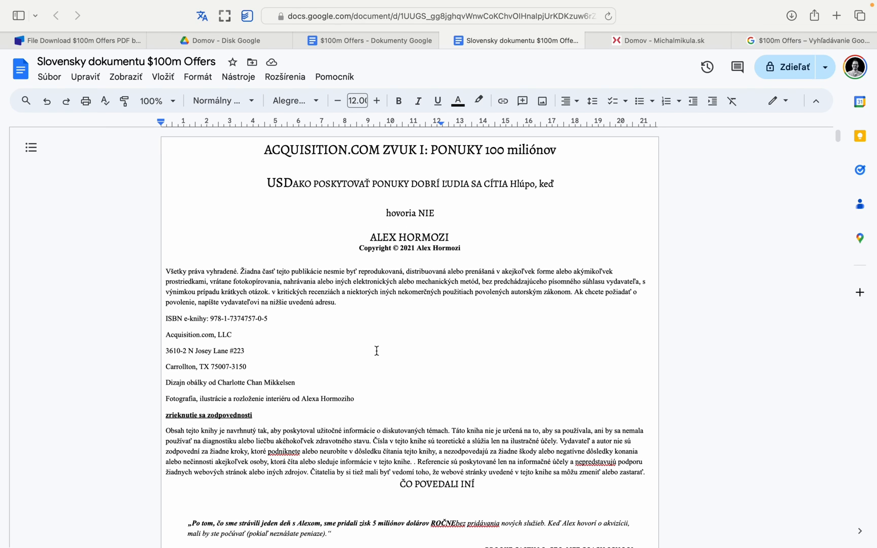
scroll(379, 351, "down", 5)
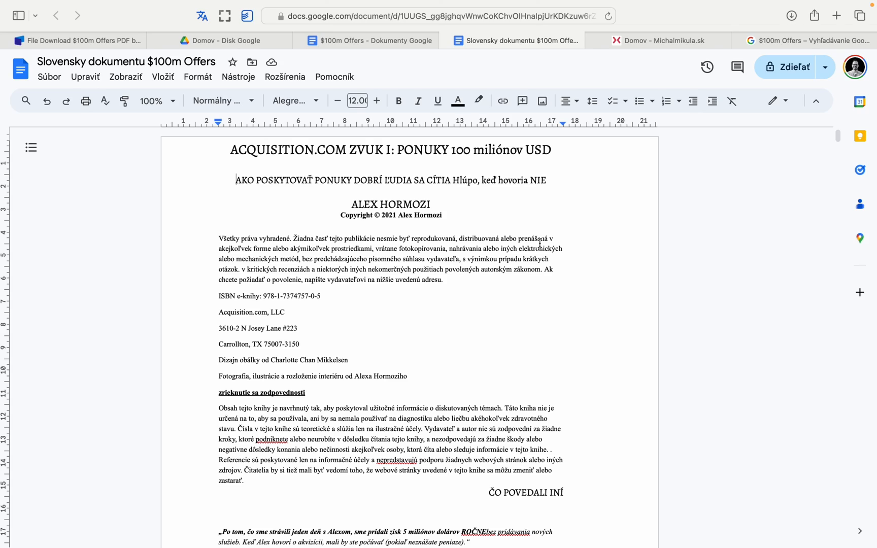
- Preview the machine-translated $100m Offers.pdf from the Downloads folder in Finder and look through its first pages
key("ctrl+Left")
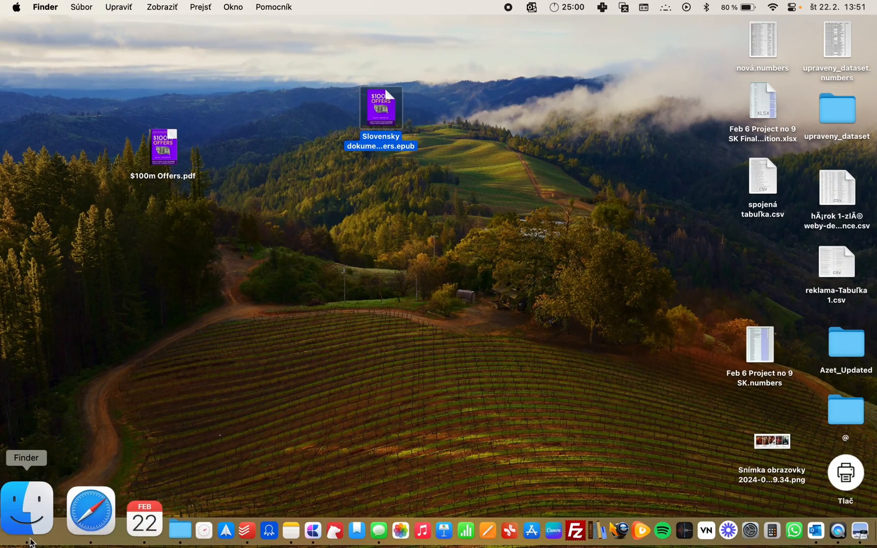
left_click(30, 537)
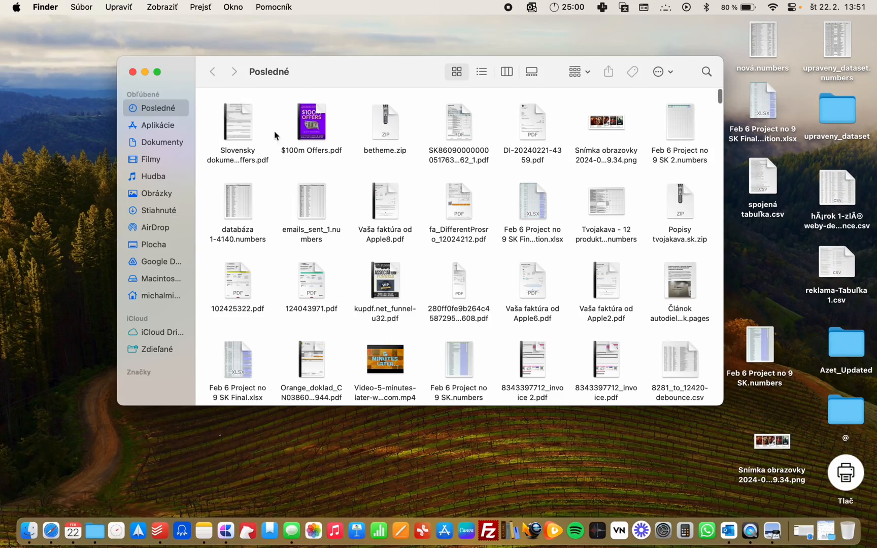
left_click(170, 213)
left_click(236, 133)
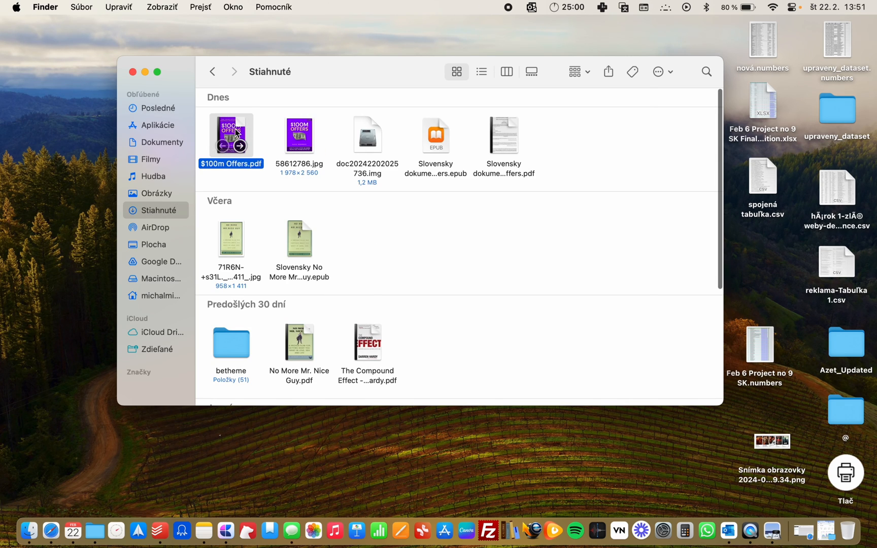
key("space")
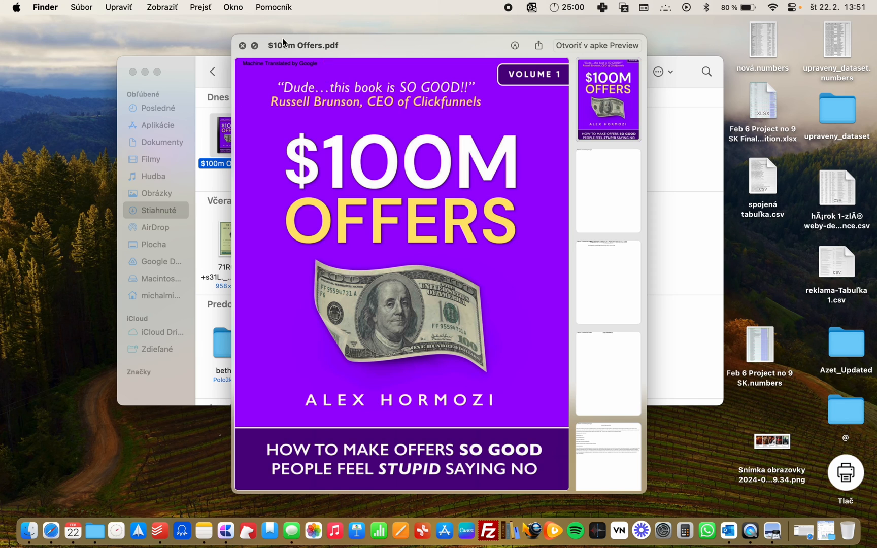
scroll(397, 116, "down", 20)
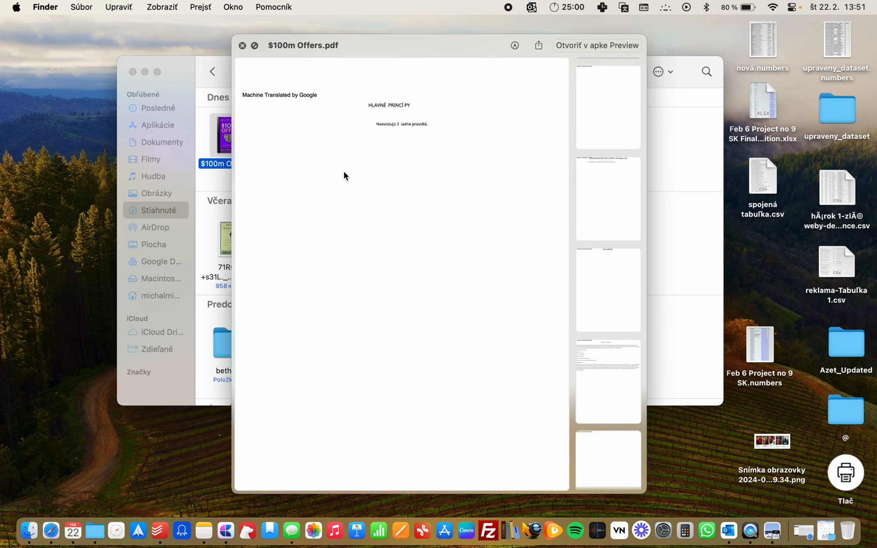
- Compare the layout of the previewed machine-translated PDF with the opening page of the Slovak Google Docs document
key("ctrl+Right")
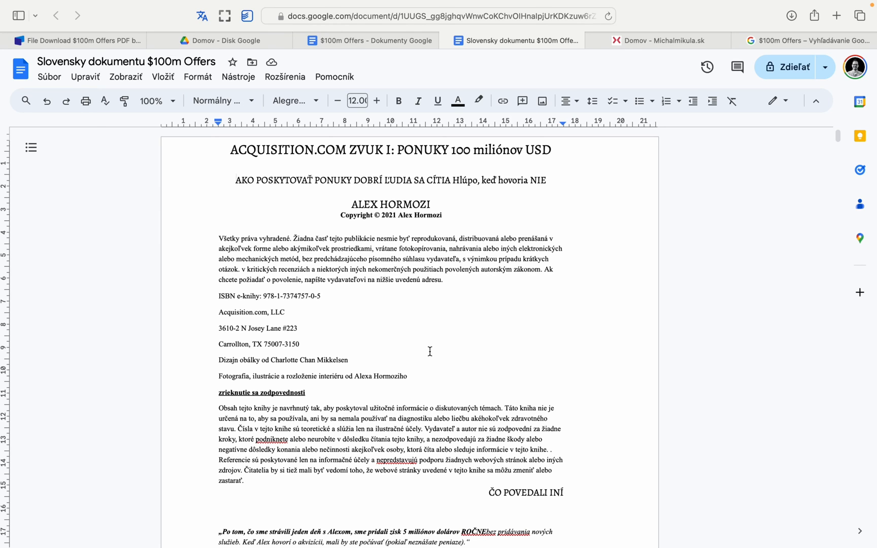
key("ctrl+Left")
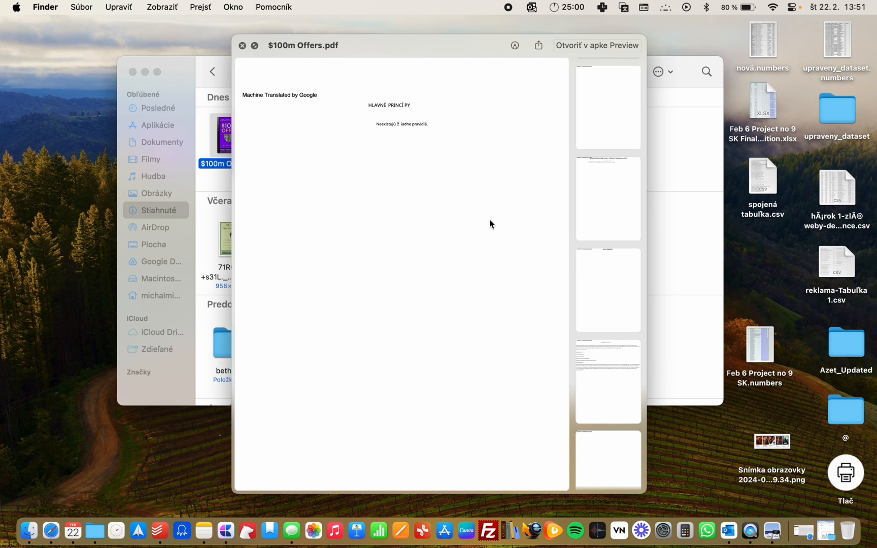
key("ctrl+Right")
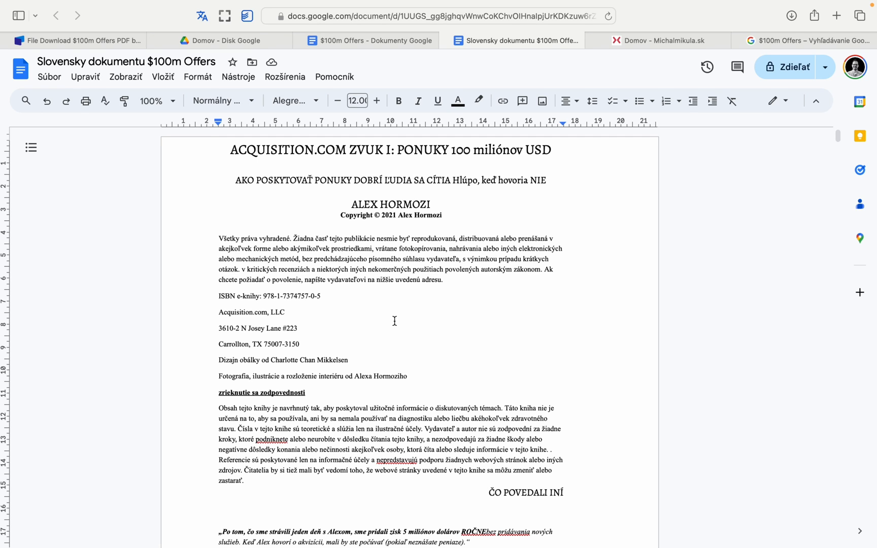
key("ctrl+Left")
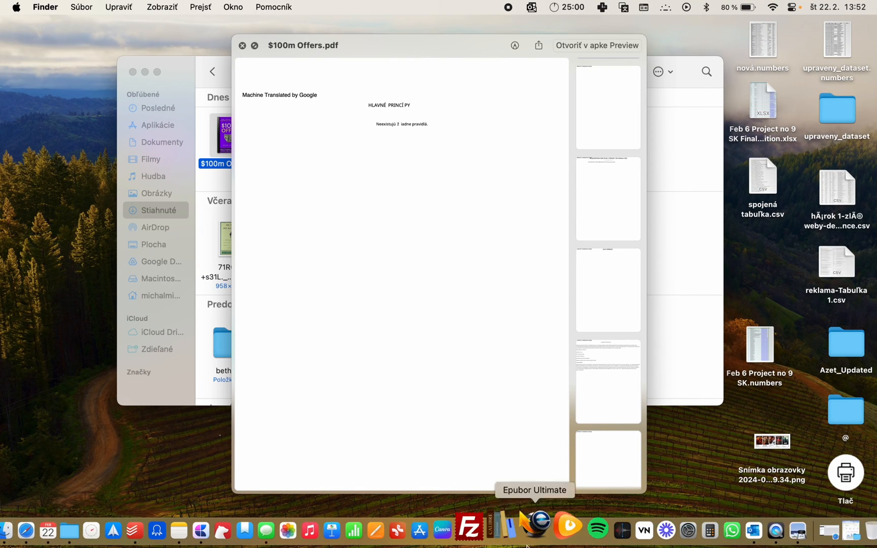
key("ctrl+Right")
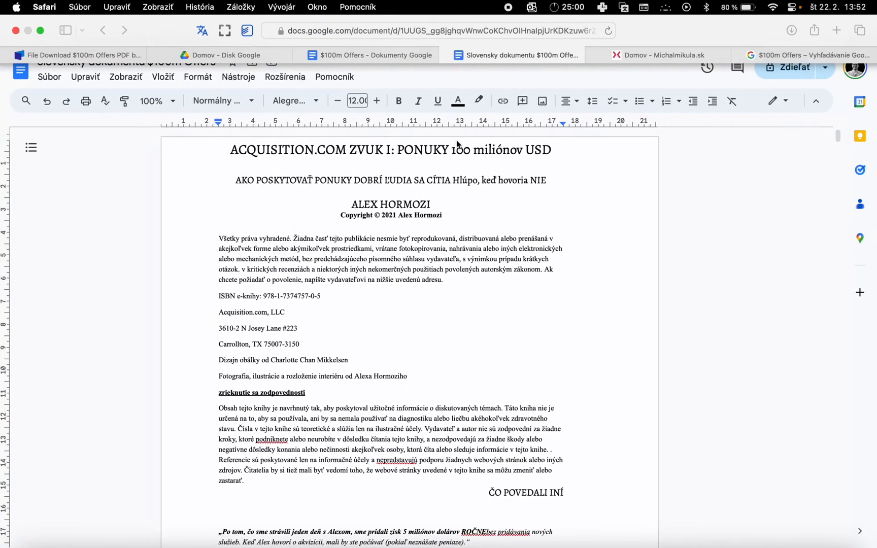